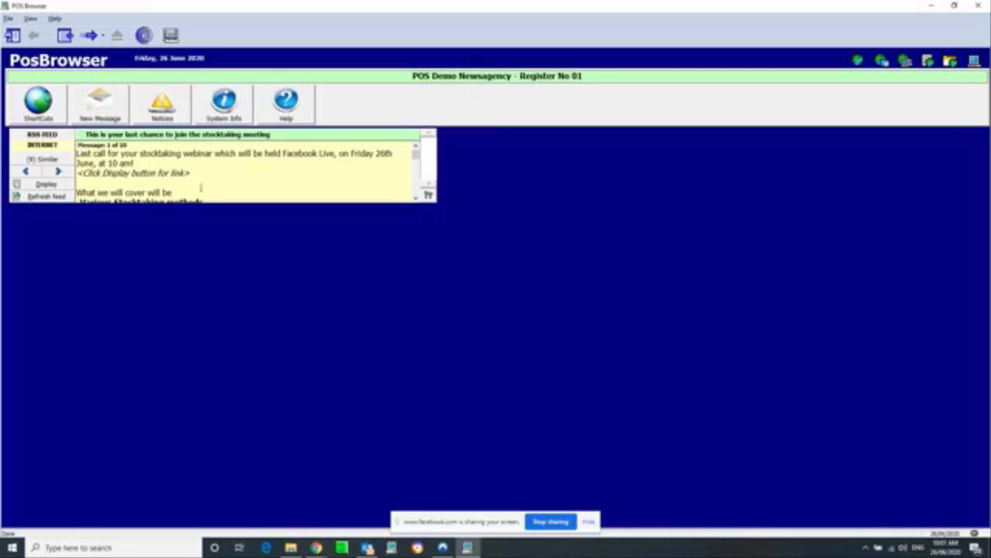
Step: Open the Help Topics file at Stock Taking > Stocktaking and launch its Stocktaking PDF guide
click(54, 19)
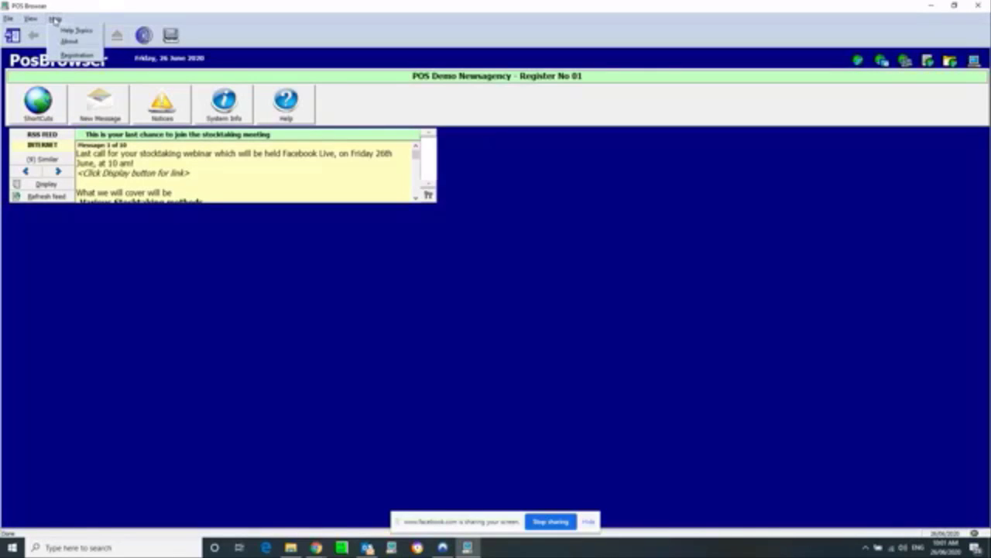
click(74, 31)
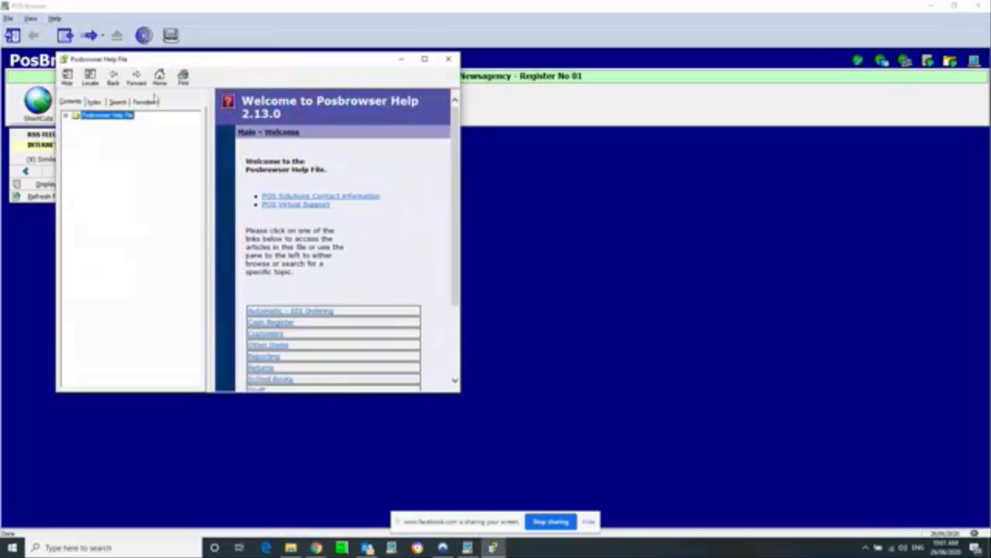
click(67, 116)
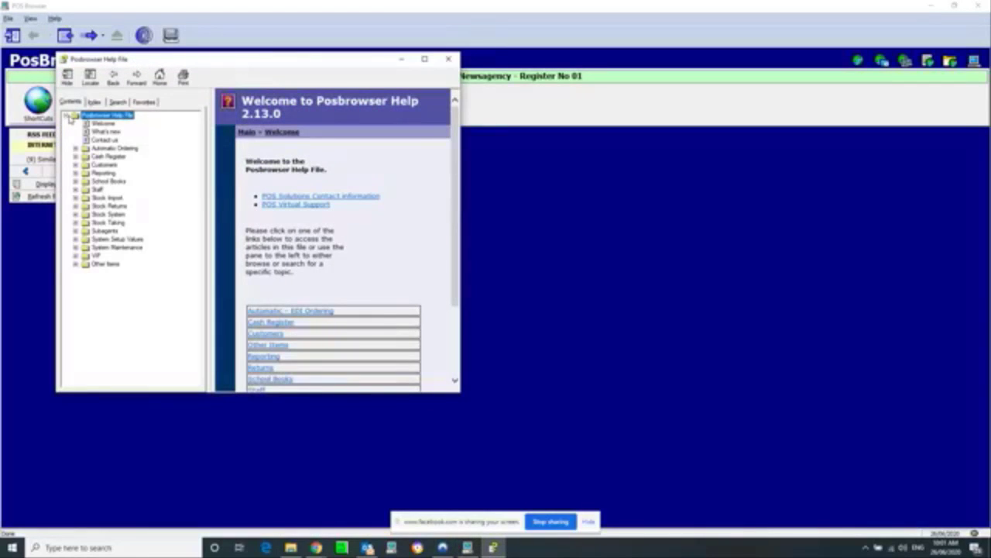
click(95, 223)
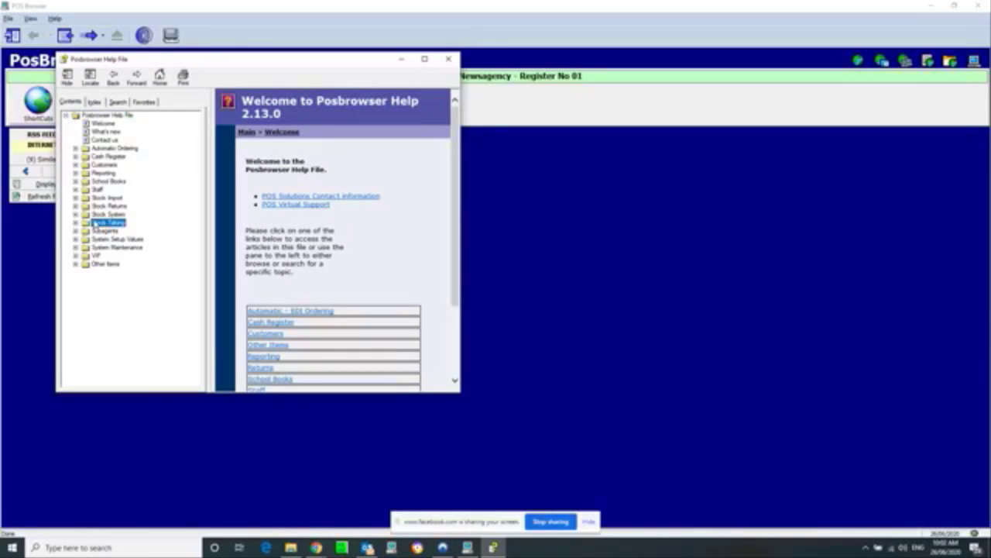
click(75, 223)
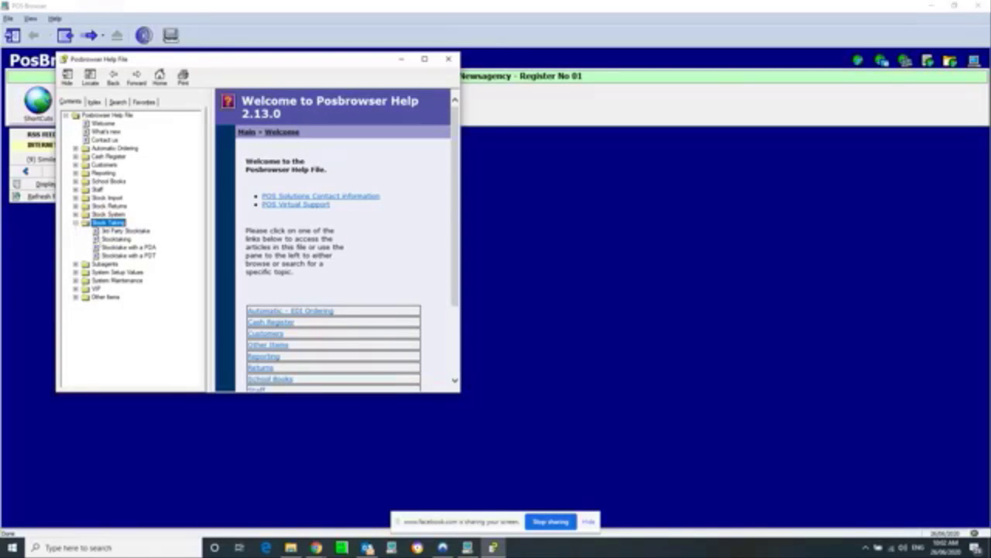
click(108, 240)
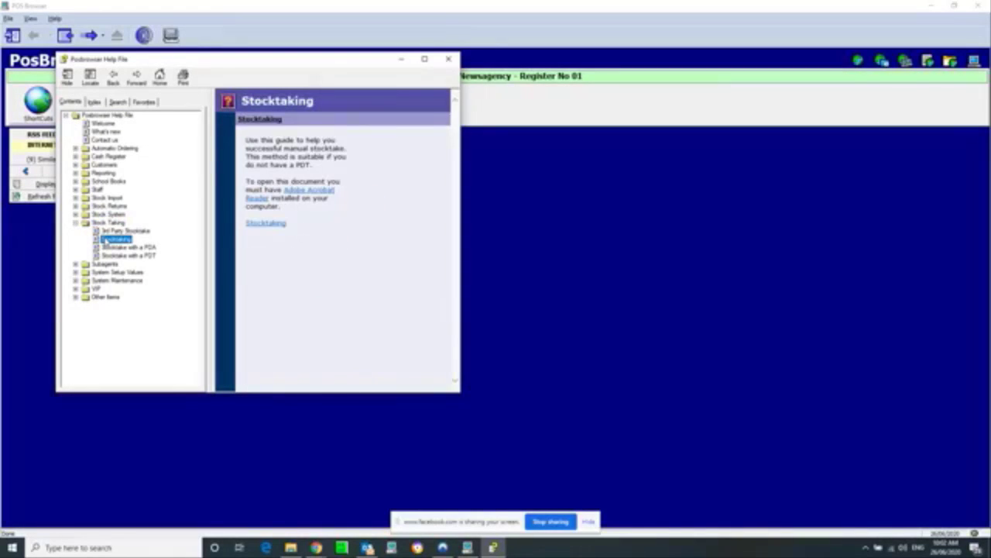
click(275, 224)
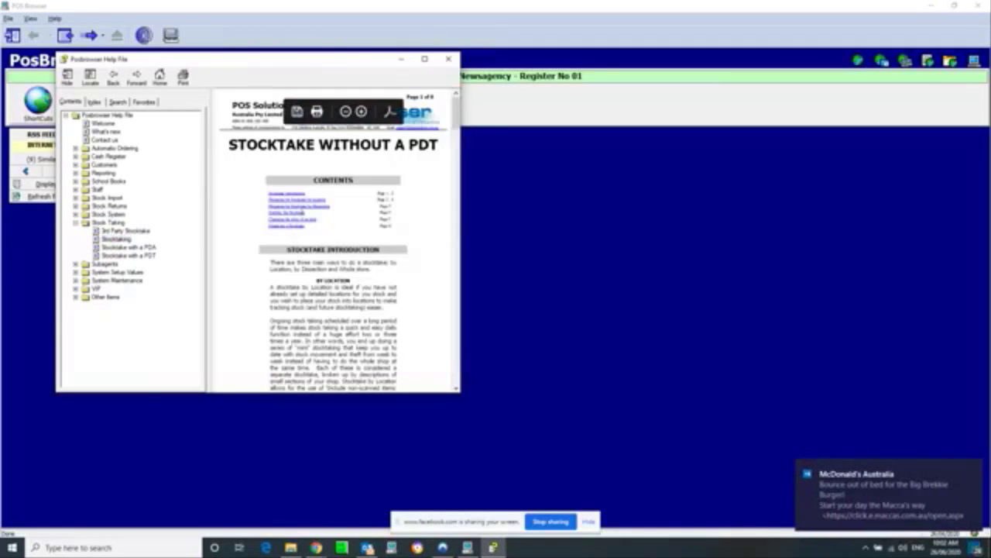
Step: Maximize the help window, scroll through the guide's introduction, and confirm the PDF reader worked correctly
click(424, 60)
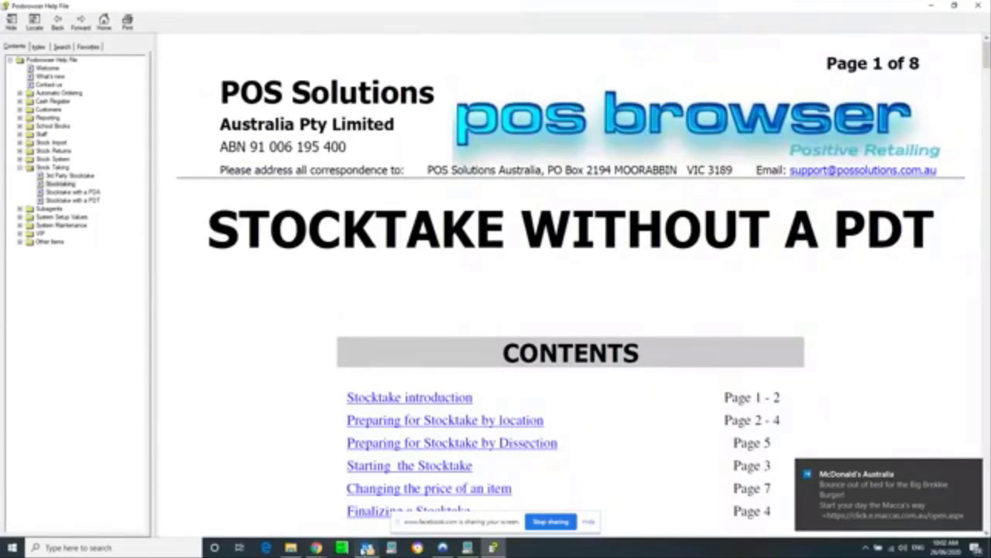
mouse_move(368, 546)
click(413, 469)
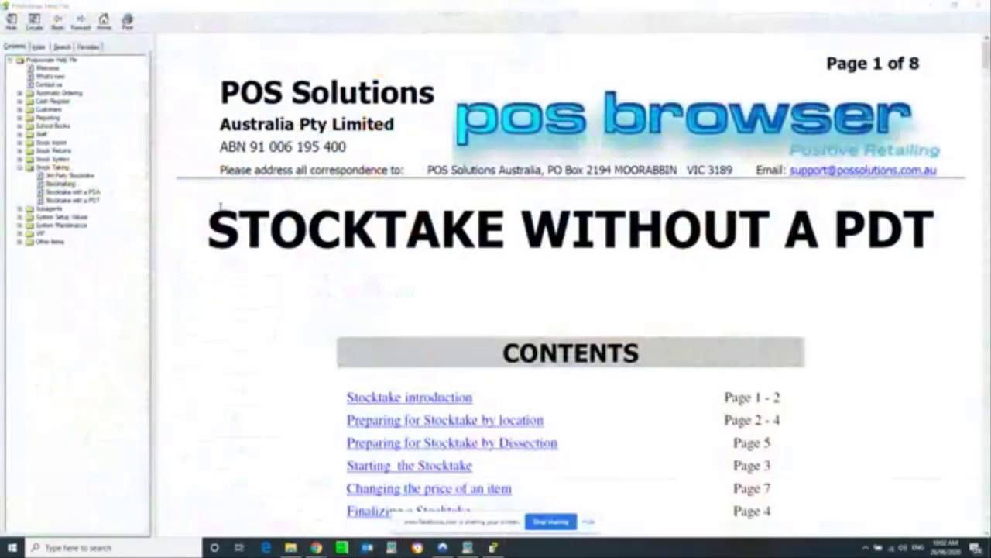
scroll(282, 259, down, 3)
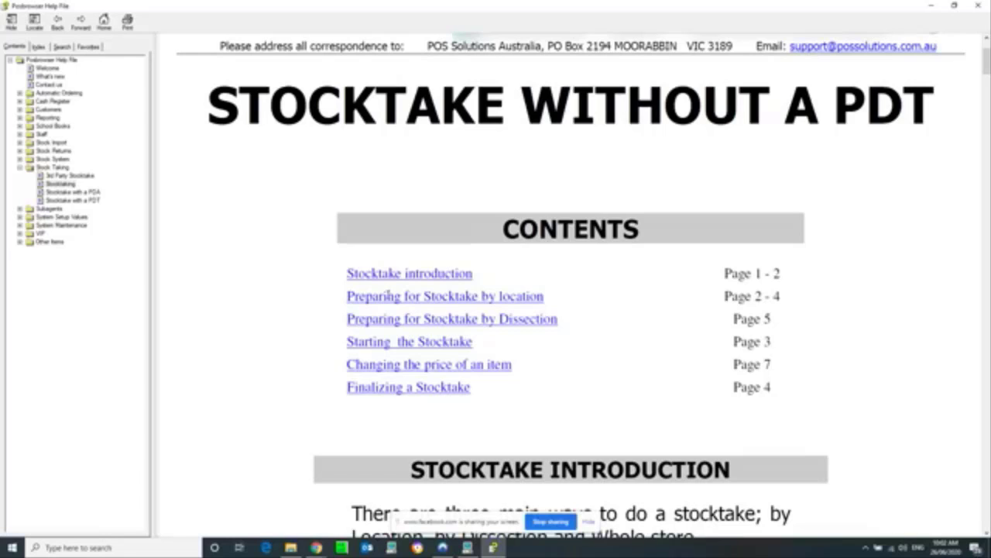
scroll(421, 303, down, 3)
scroll(444, 309, down, 12)
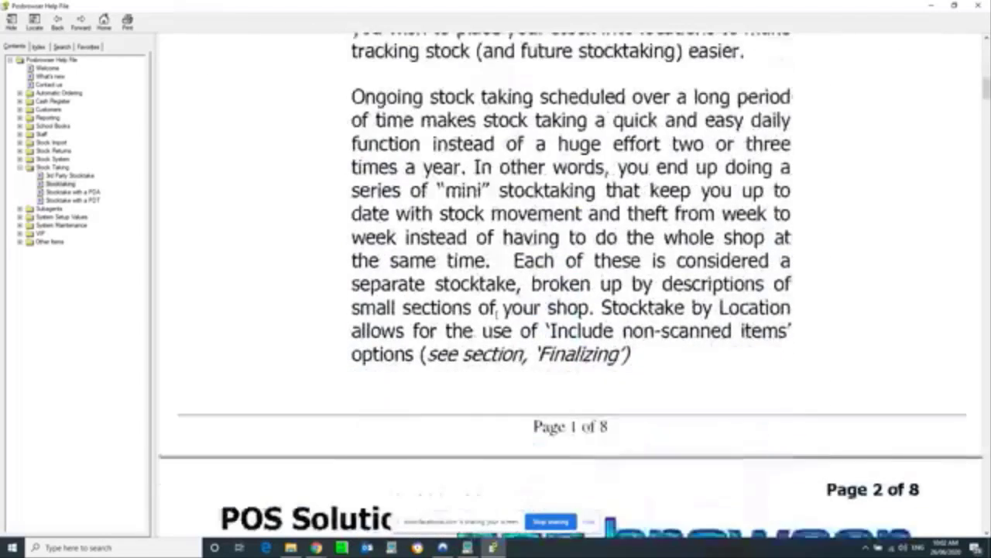
scroll(571, 310, down, 2)
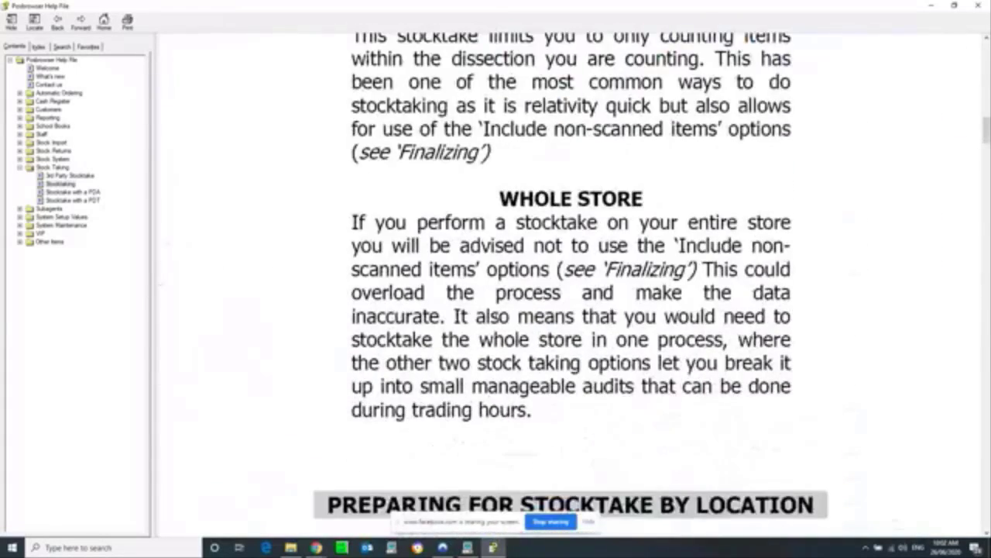
scroll(570, 285, up, 8)
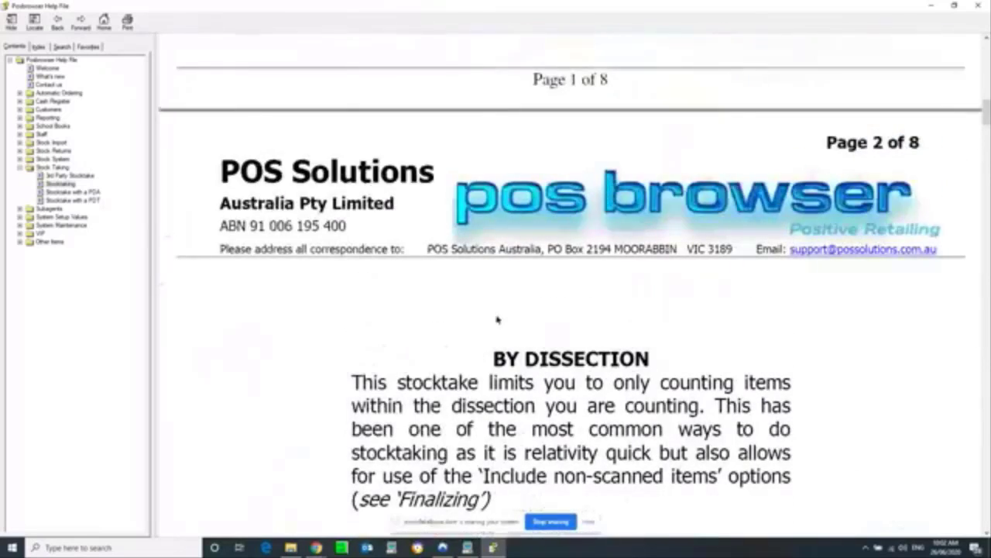
scroll(496, 314, up, 12)
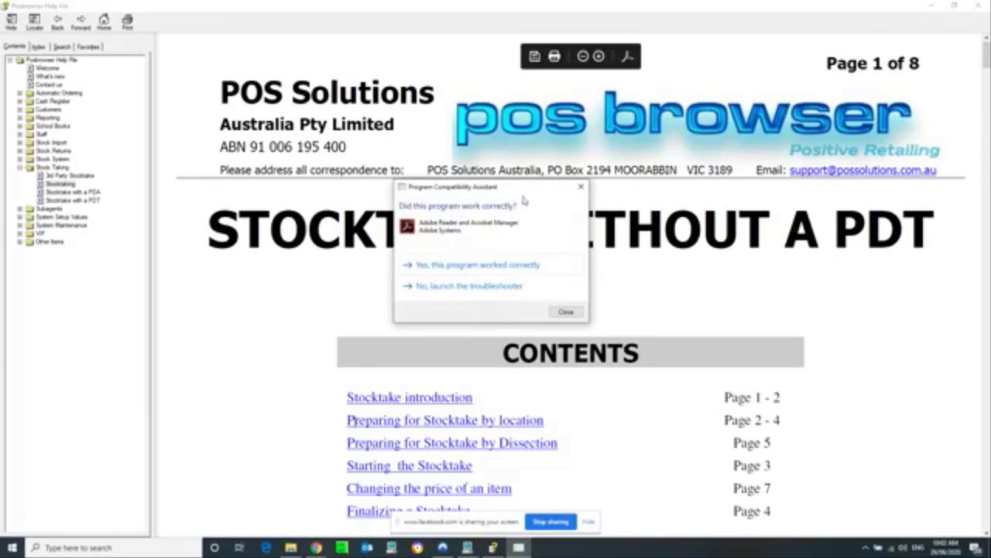
click(454, 267)
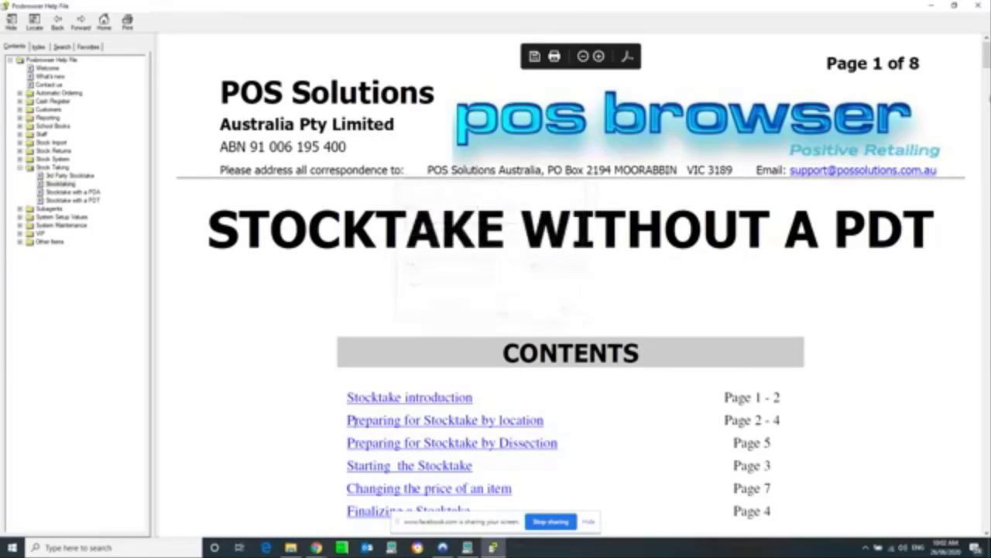
Step: Close the Posbrowser Help File window
click(979, 5)
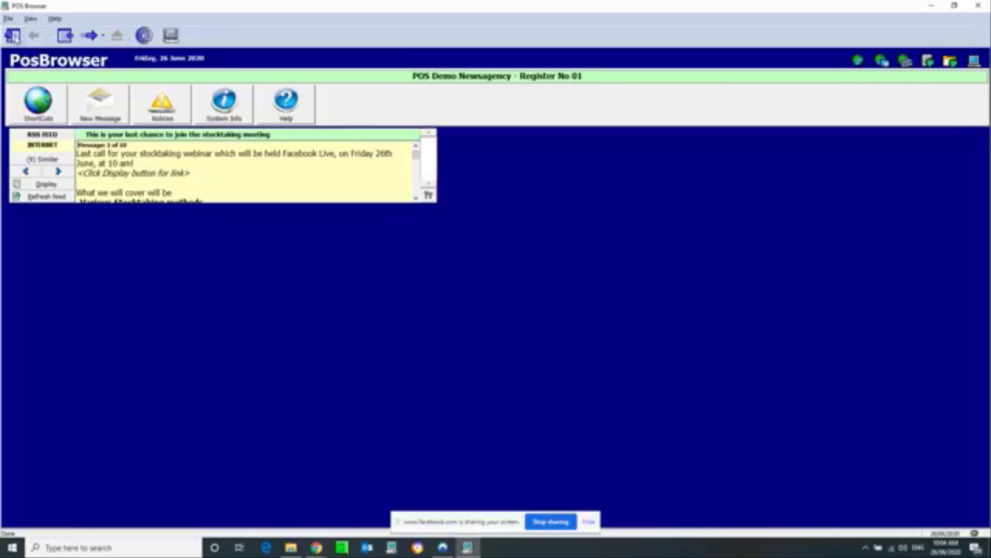
Step: Open the Stock Take module from Stock Systems in the navigation panel
click(12, 36)
click(36, 68)
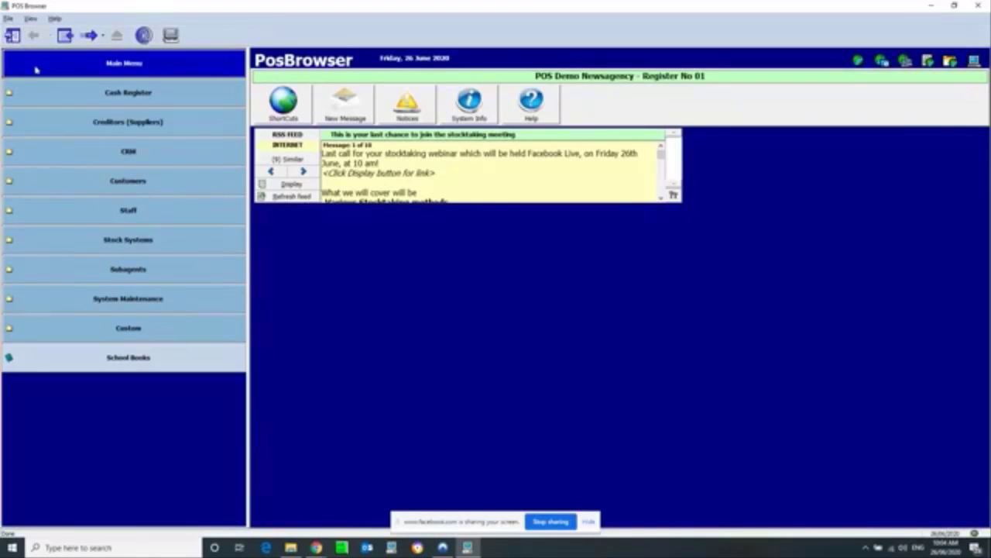
click(116, 242)
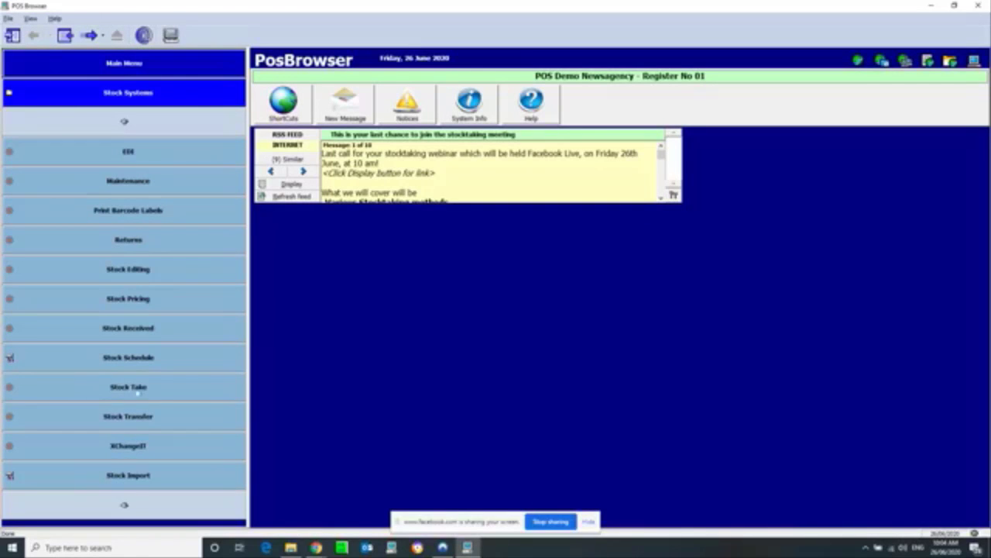
click(137, 392)
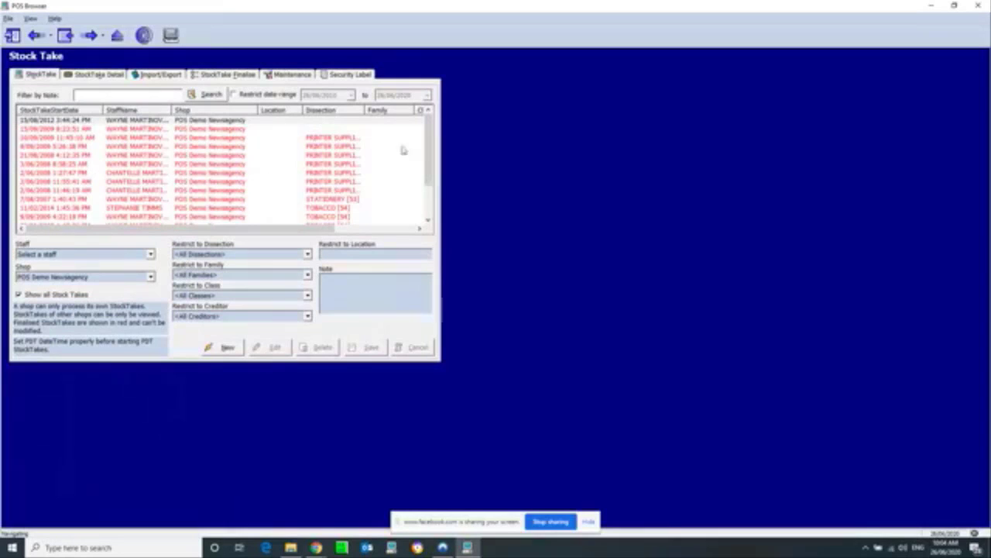
Step: Inspect the earlier stocktakes and select the 10/09/2009 Falcon STake stocktake
click(138, 128)
click(137, 138)
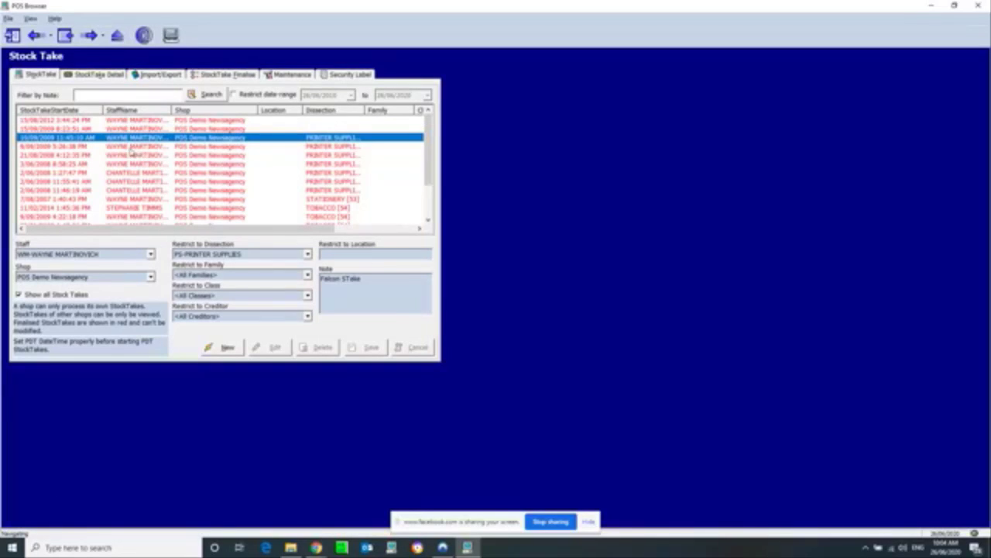
click(136, 163)
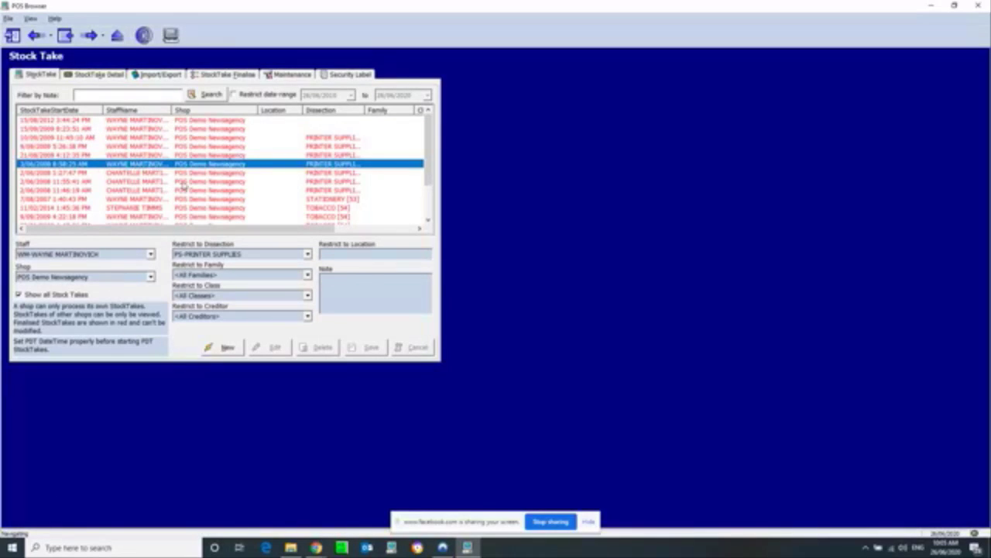
click(280, 174)
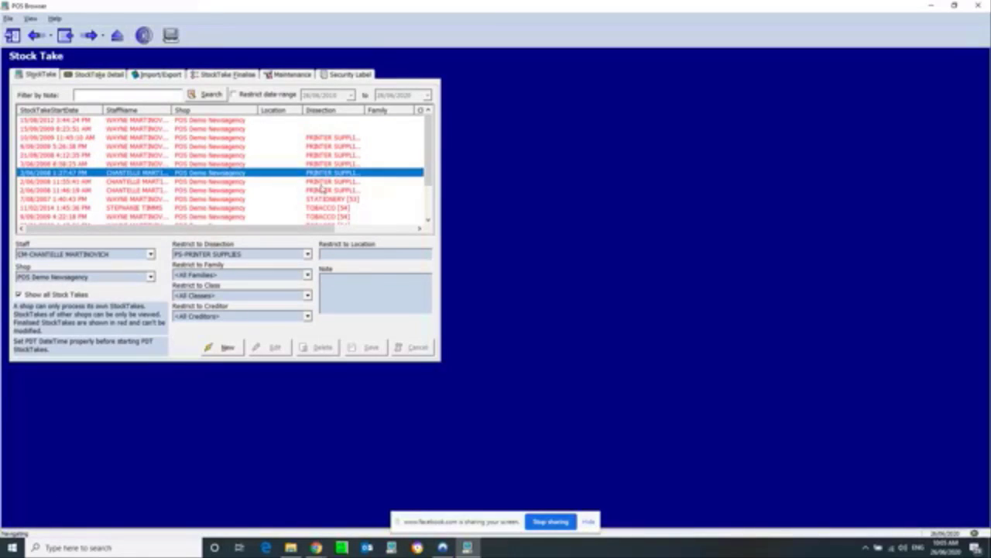
click(319, 183)
click(280, 191)
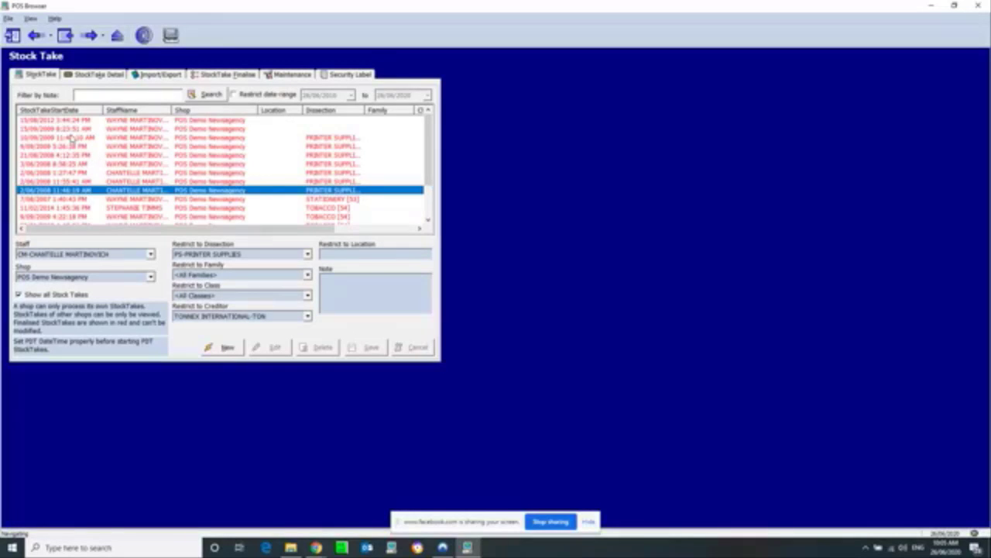
scroll(100, 179, down, 2)
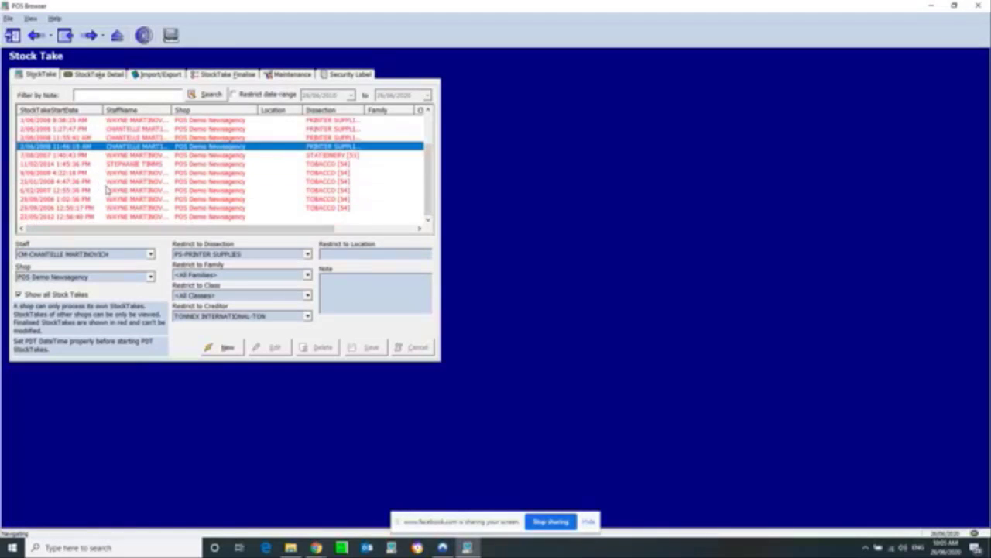
scroll(107, 189, up, 2)
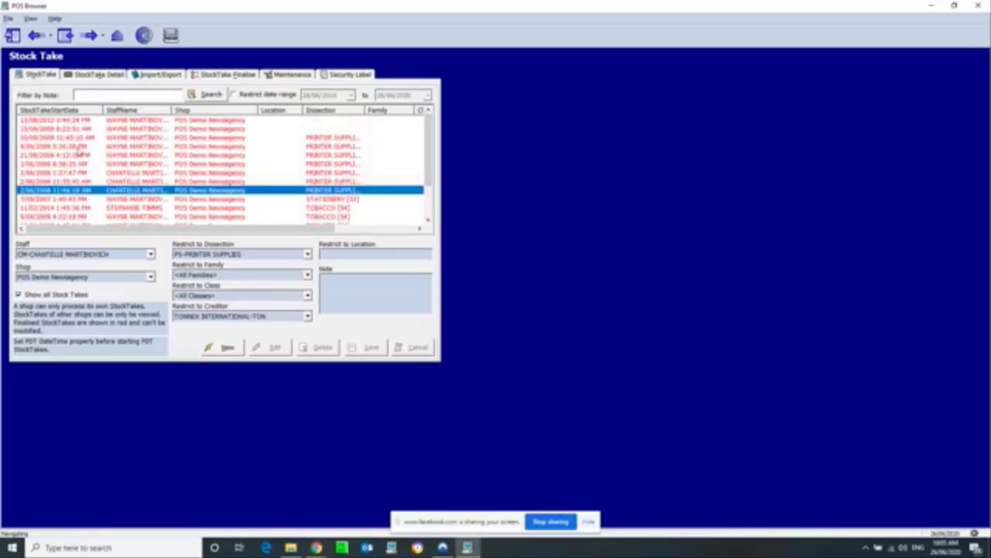
click(81, 138)
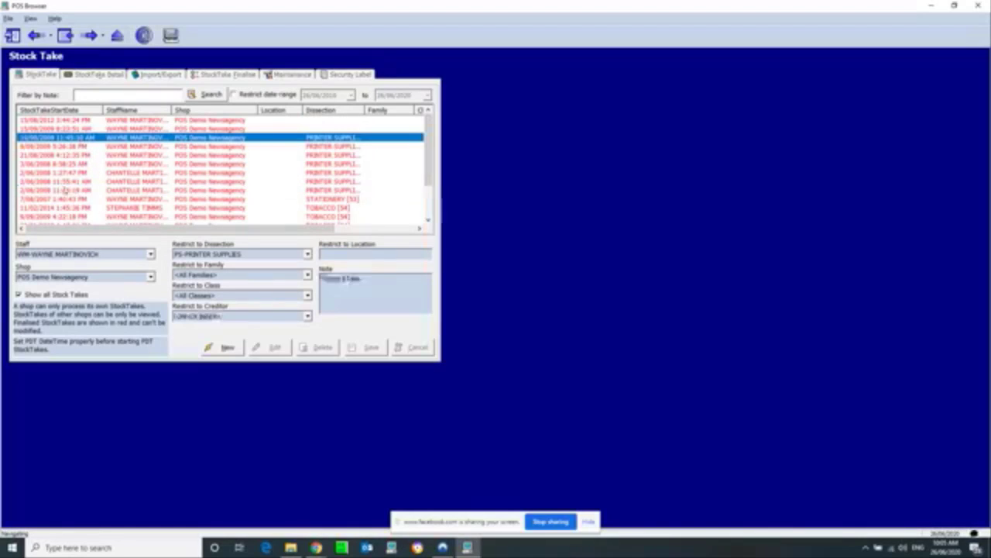
Step: Preview the Falcon STake Summary report from the StockTake Finalise tab, then close it
click(228, 75)
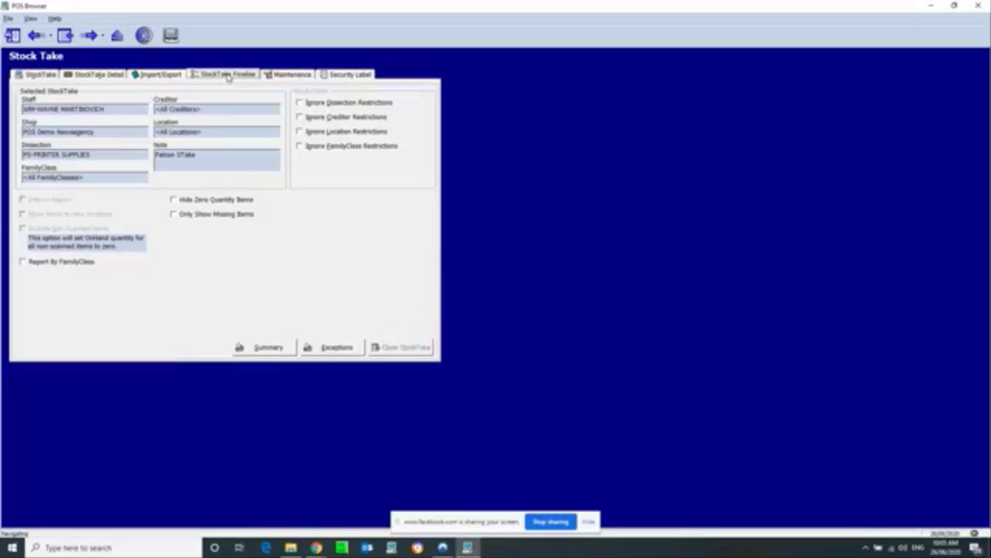
click(268, 348)
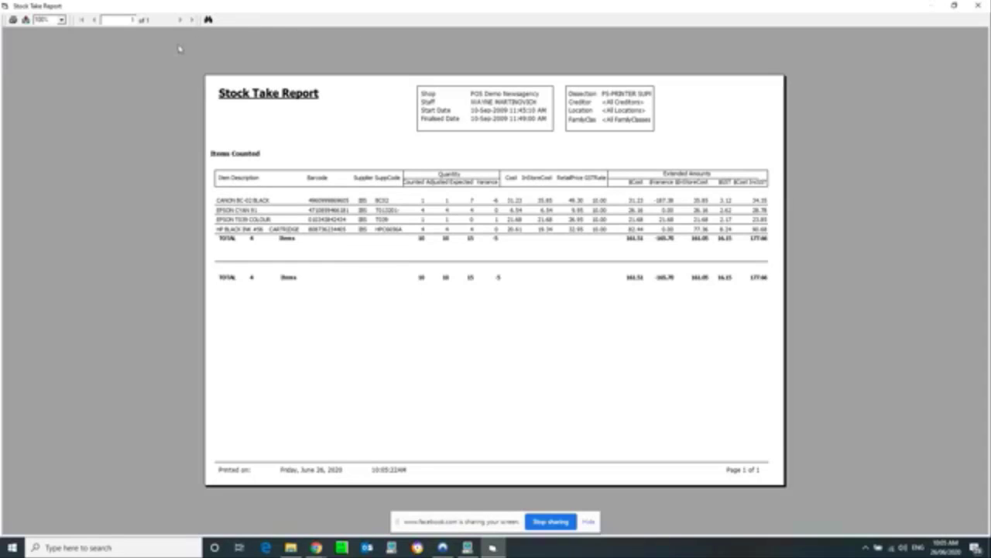
click(977, 6)
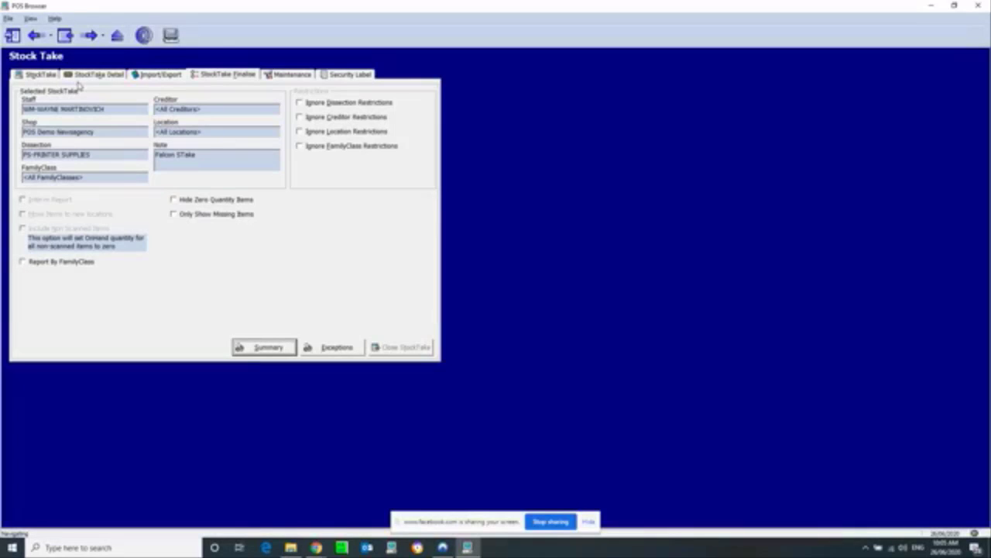
Step: Create and save a new stocktake for AA-POS Solutions Staff at POS Demo Newsagency, location DRINKS
click(39, 75)
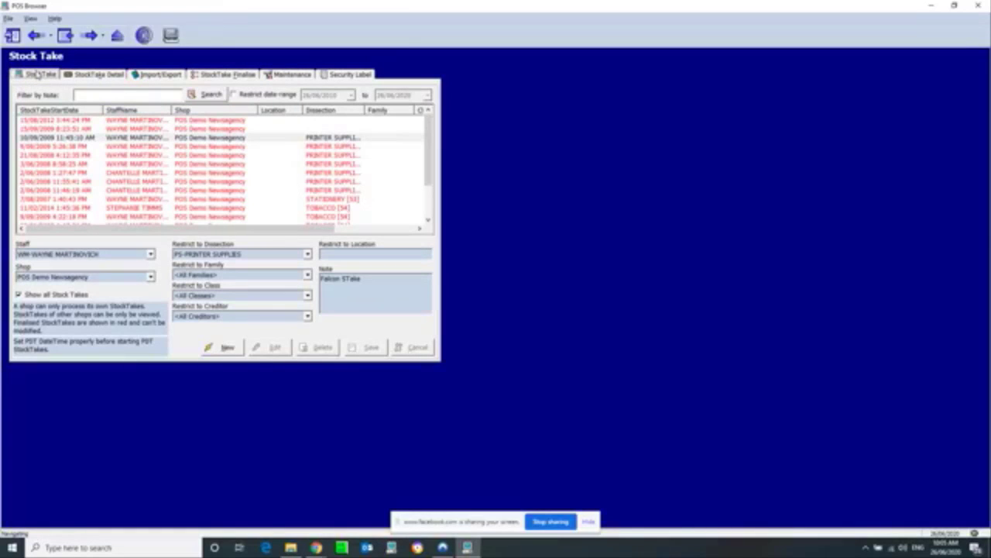
click(226, 349)
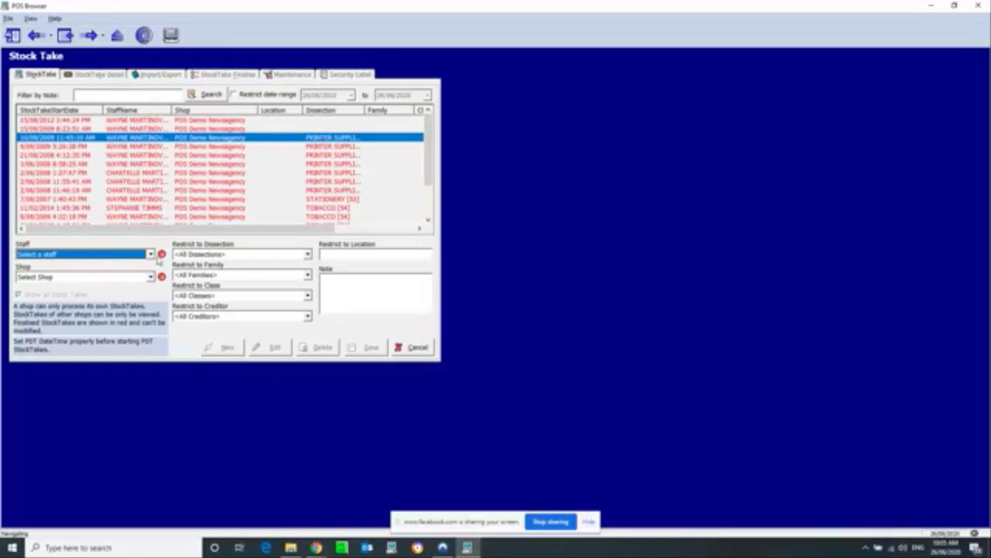
click(150, 254)
click(126, 274)
click(49, 279)
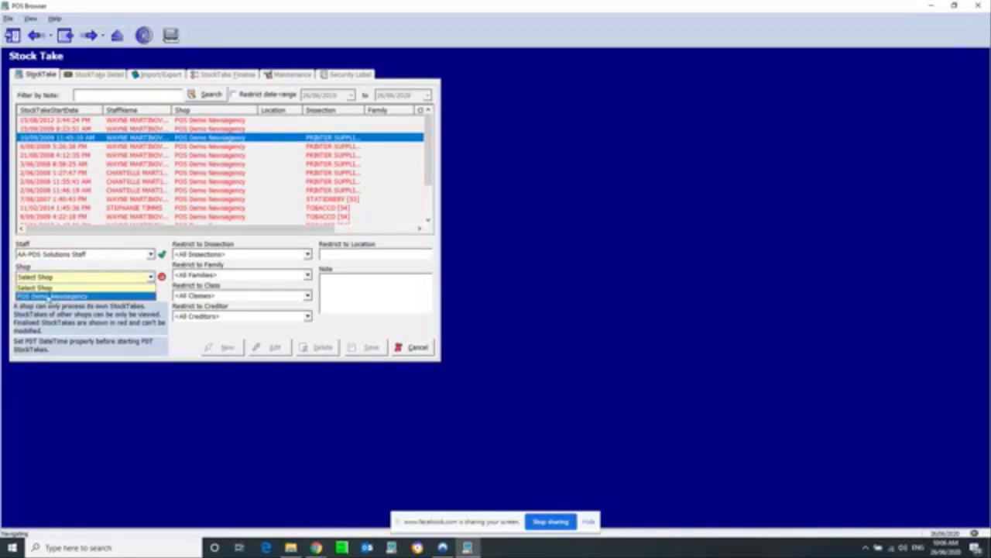
click(60, 297)
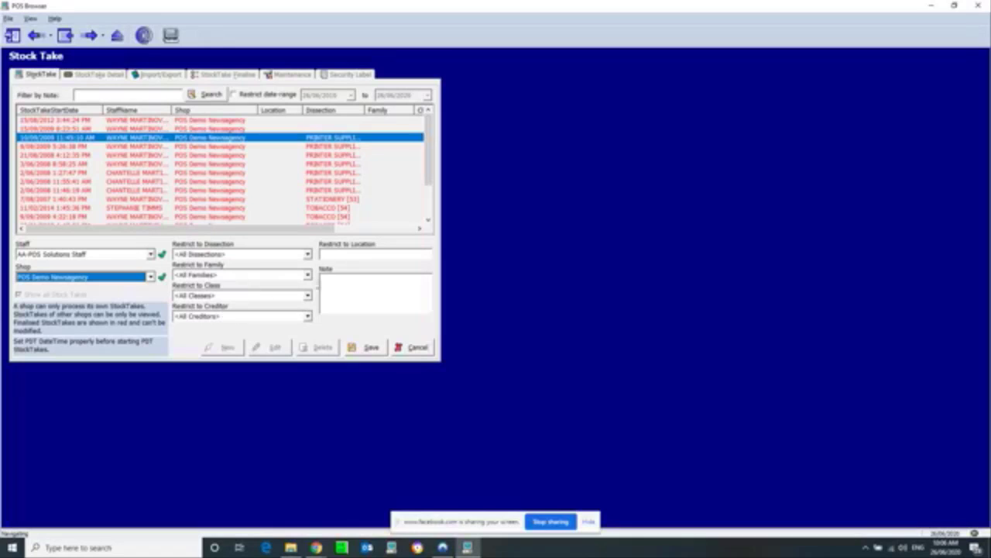
click(360, 253)
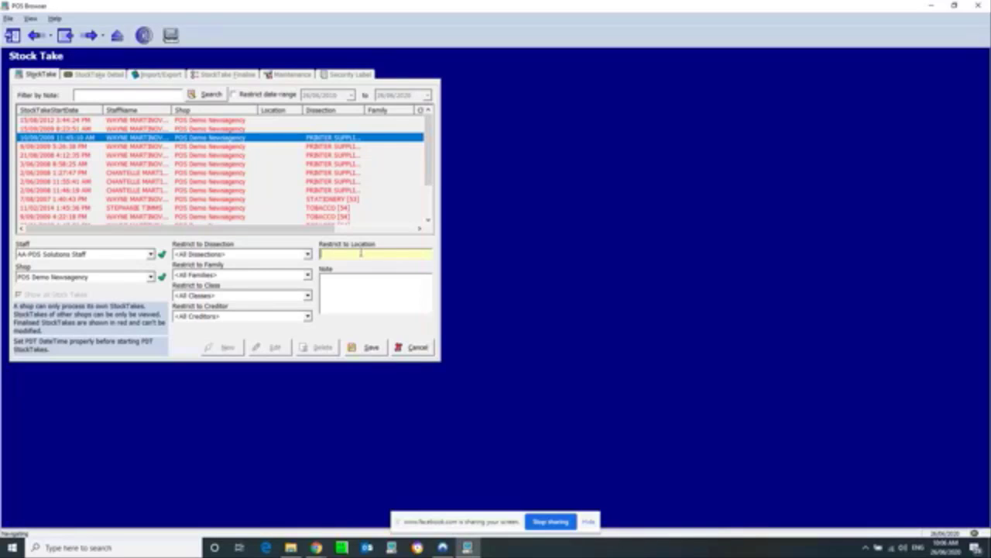
text(DRINKS)
click(370, 348)
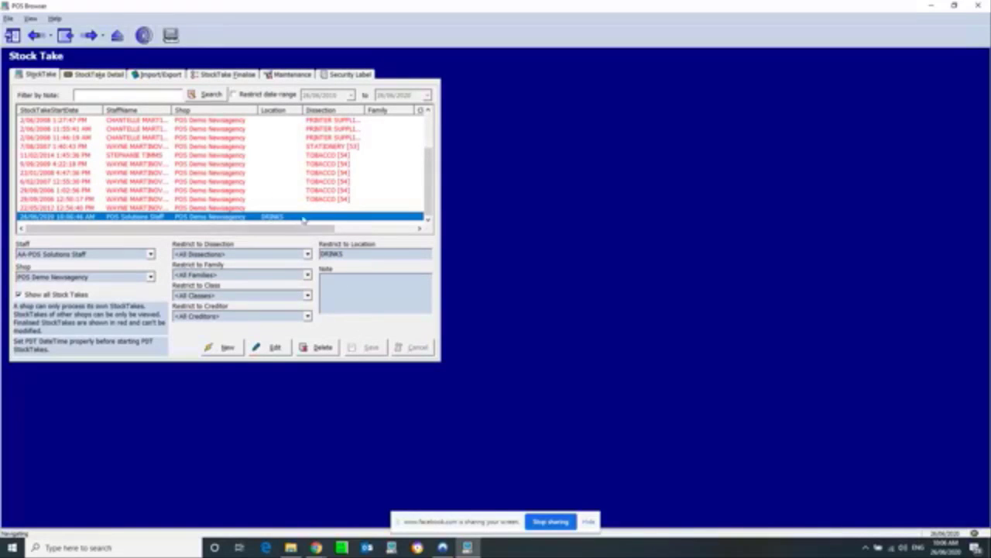
Step: Reselect the new DRINKS stocktake in the list and open its StockTake Detail
click(202, 199)
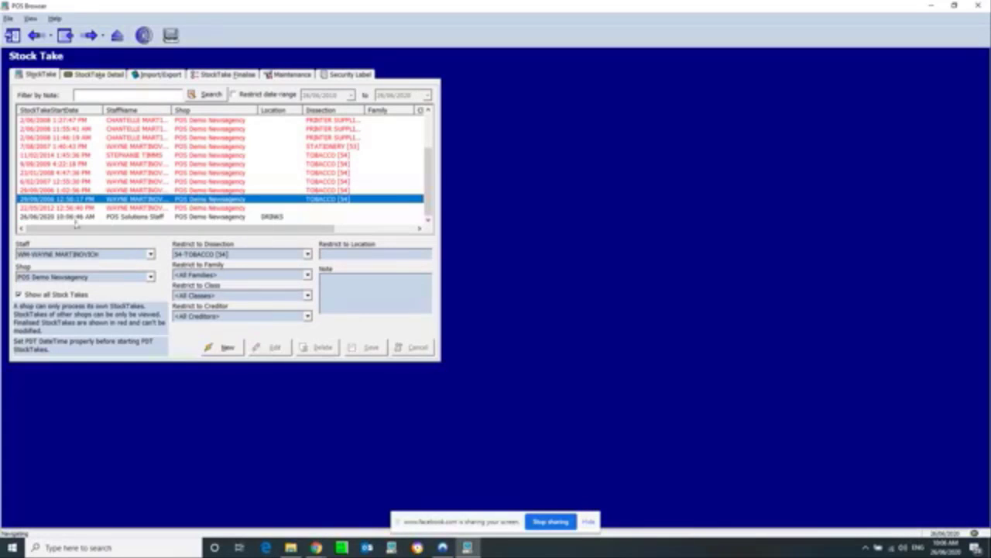
click(223, 217)
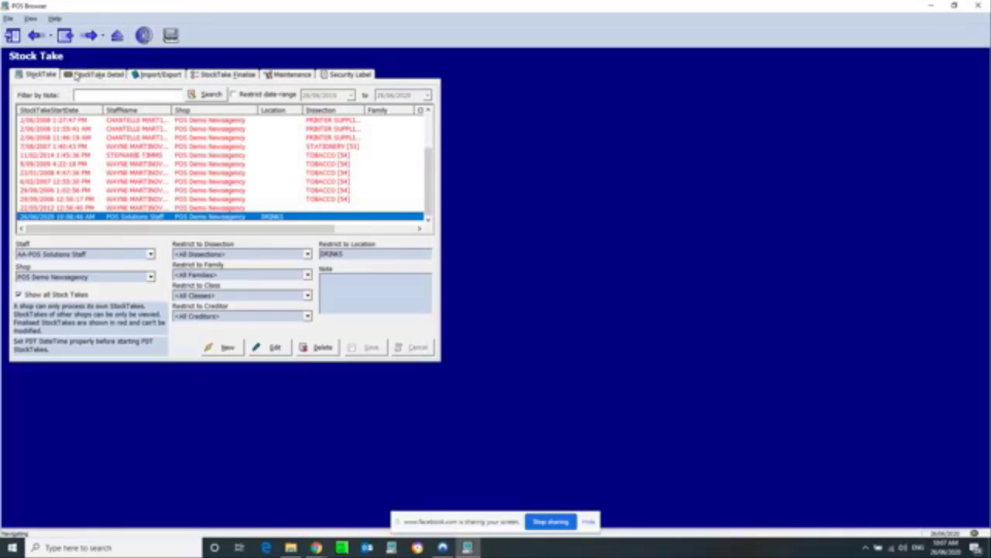
click(76, 76)
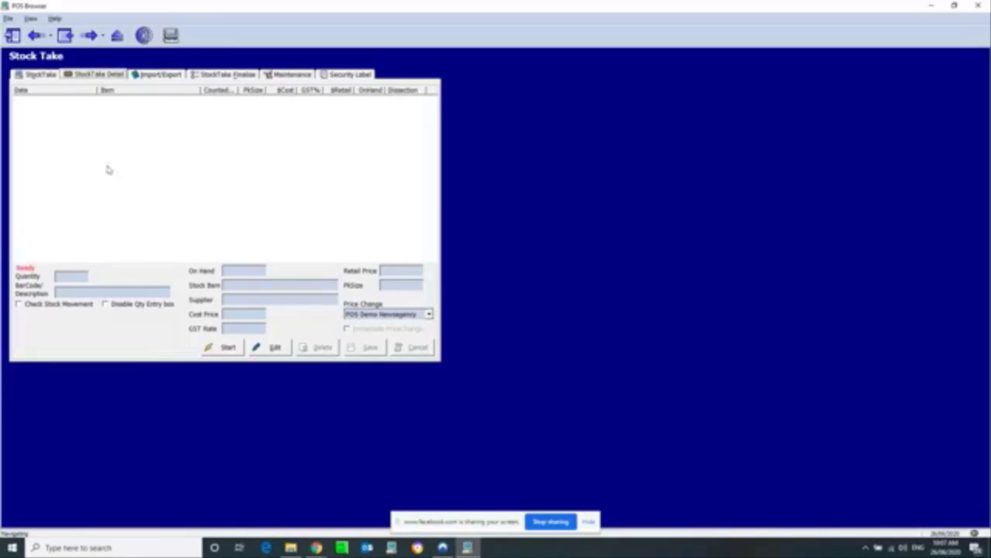
click(20, 305)
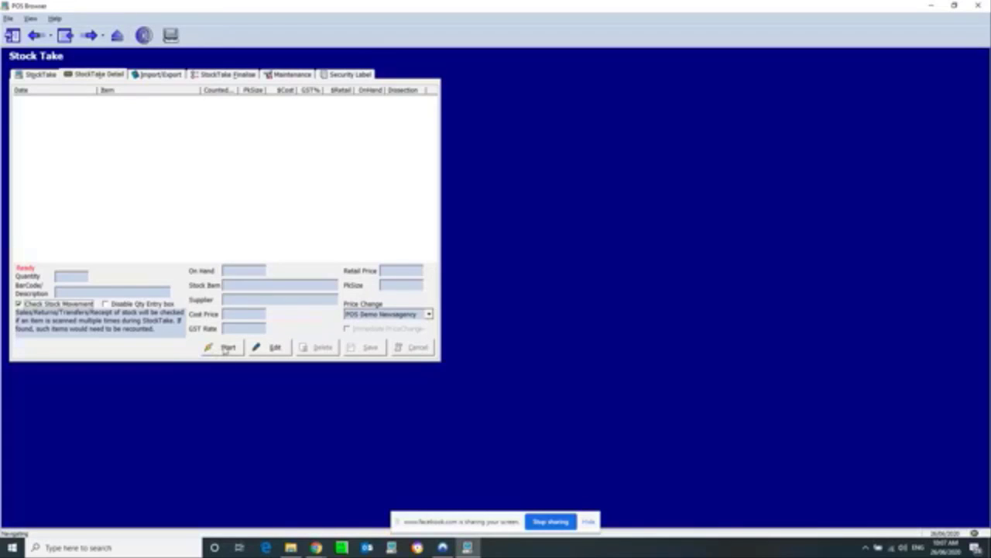
click(227, 347)
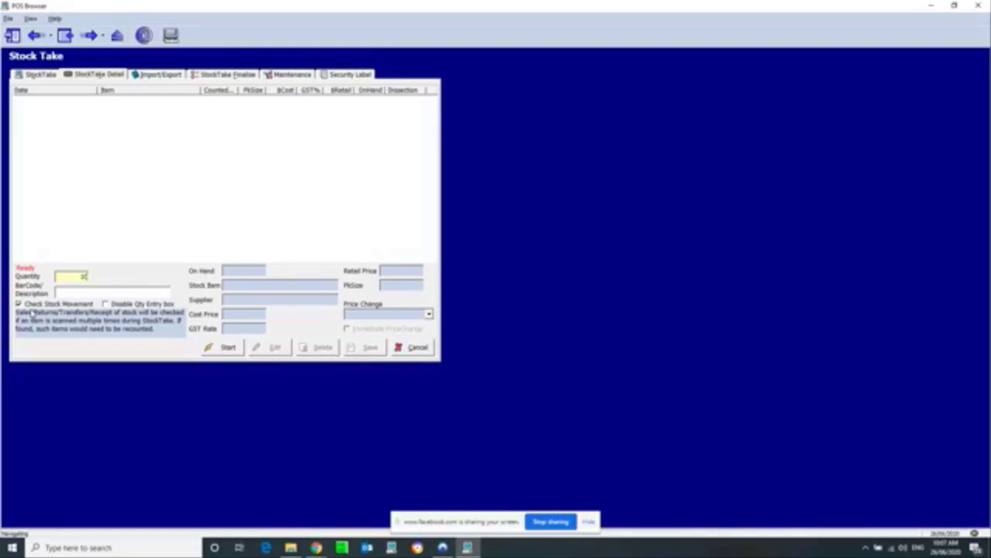
click(103, 292)
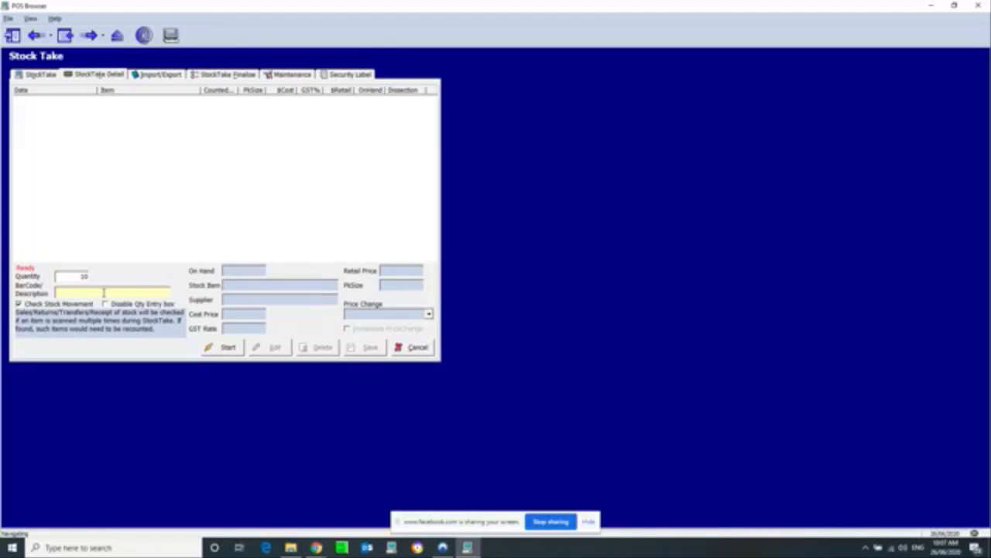
text(9310036071051)
key(Return)
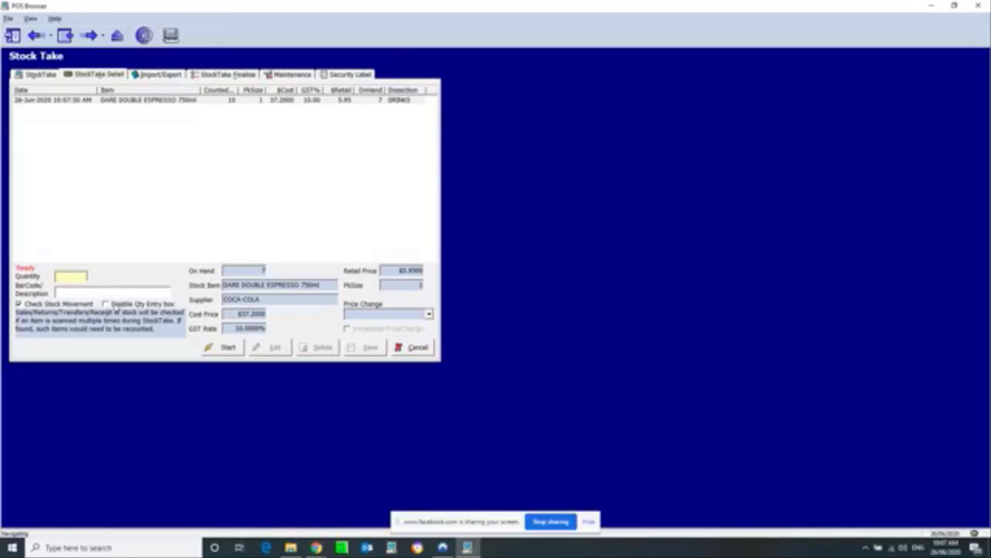
click(104, 304)
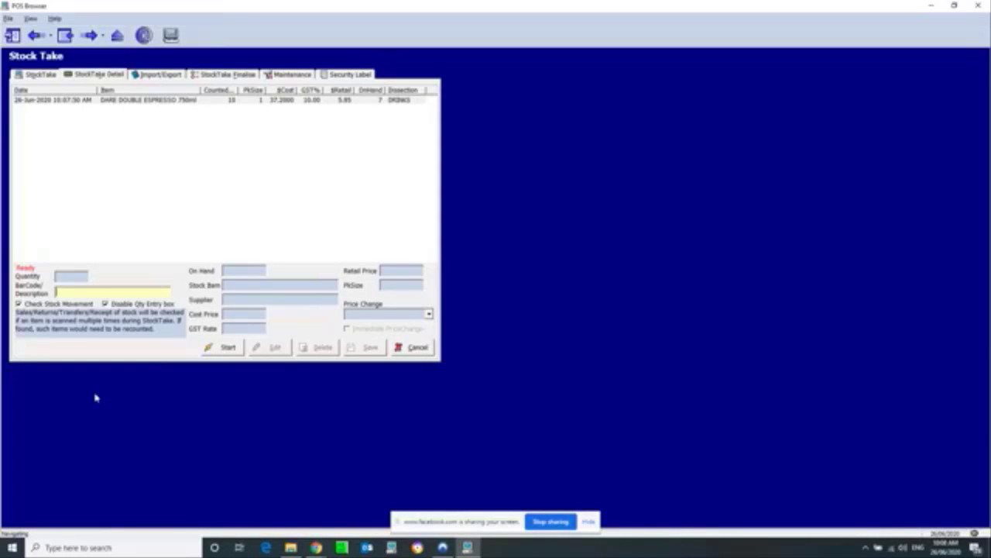
text(7)
key(Return)
text(9300675082822)
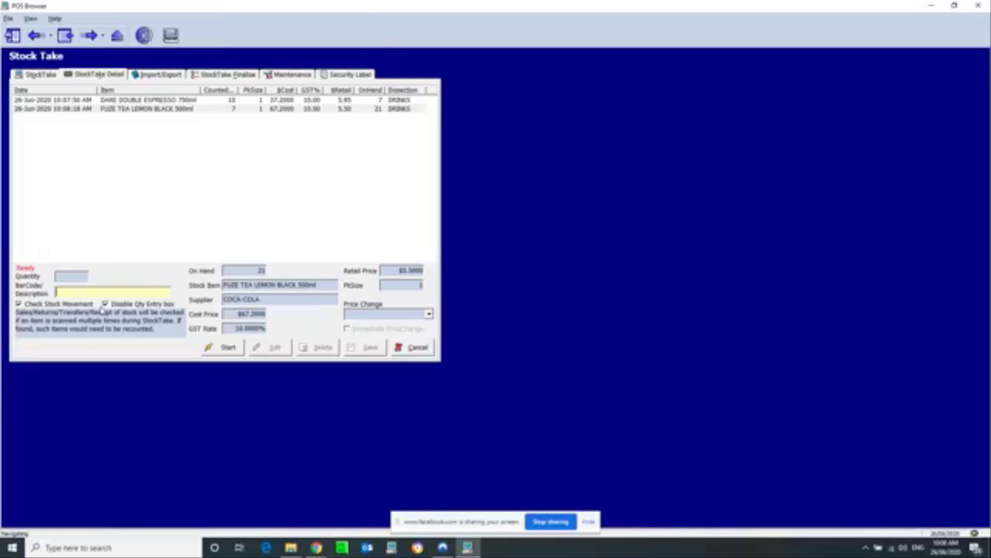
Step: Review the espresso and Fuze Tea count rows in the detail grid
click(96, 101)
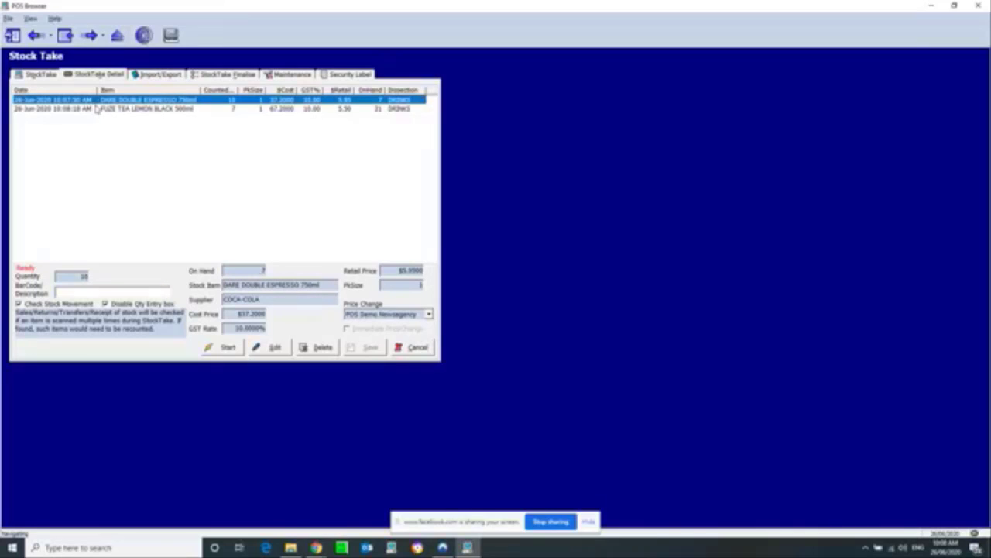
click(109, 111)
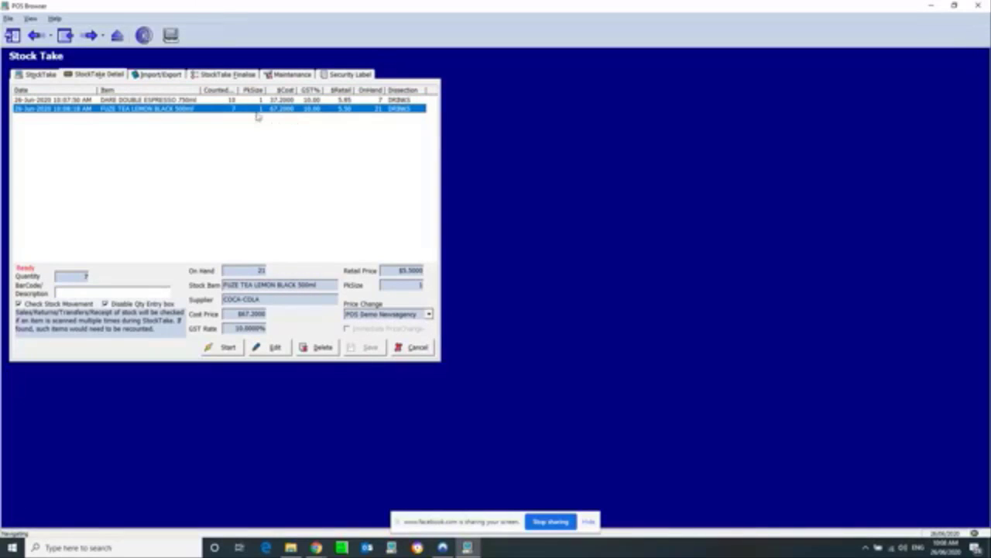
click(213, 102)
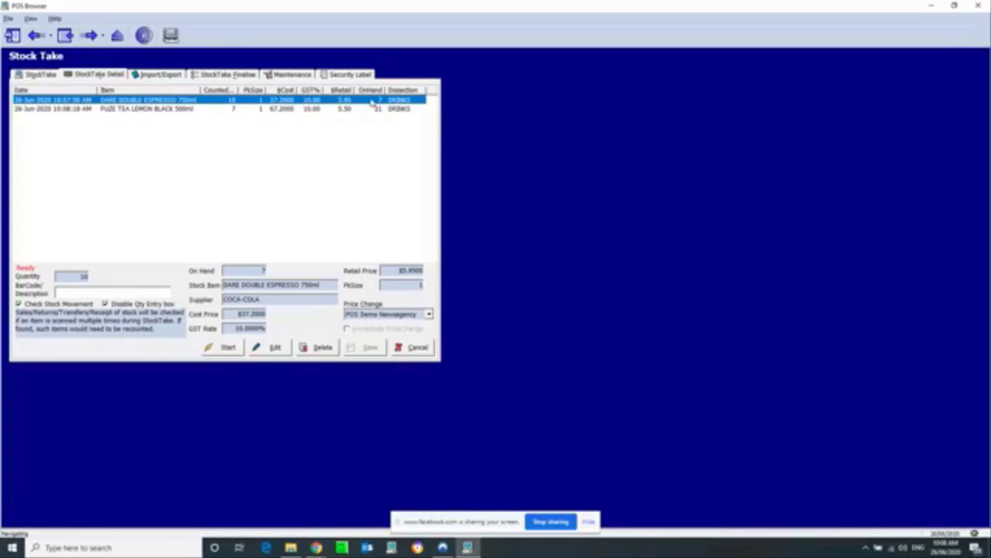
click(142, 110)
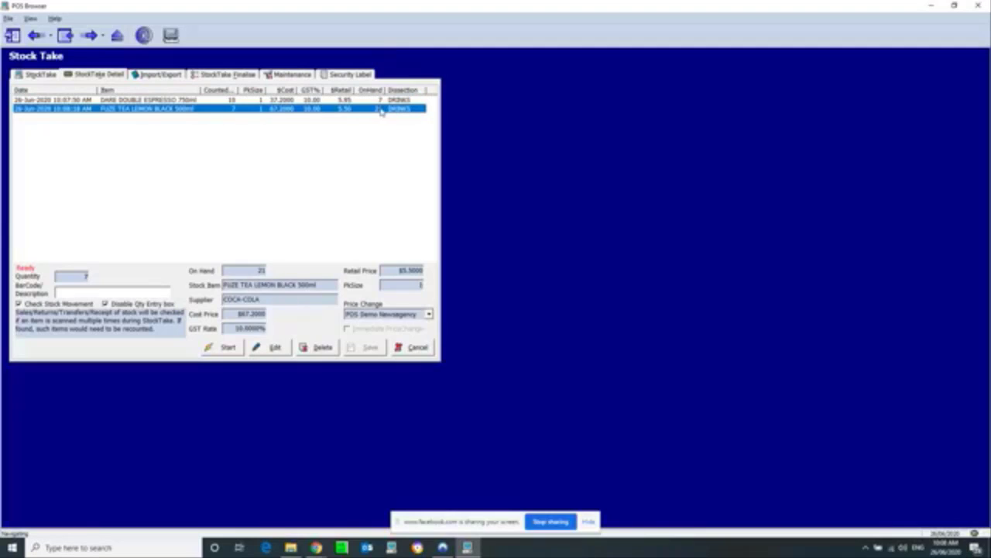
click(80, 292)
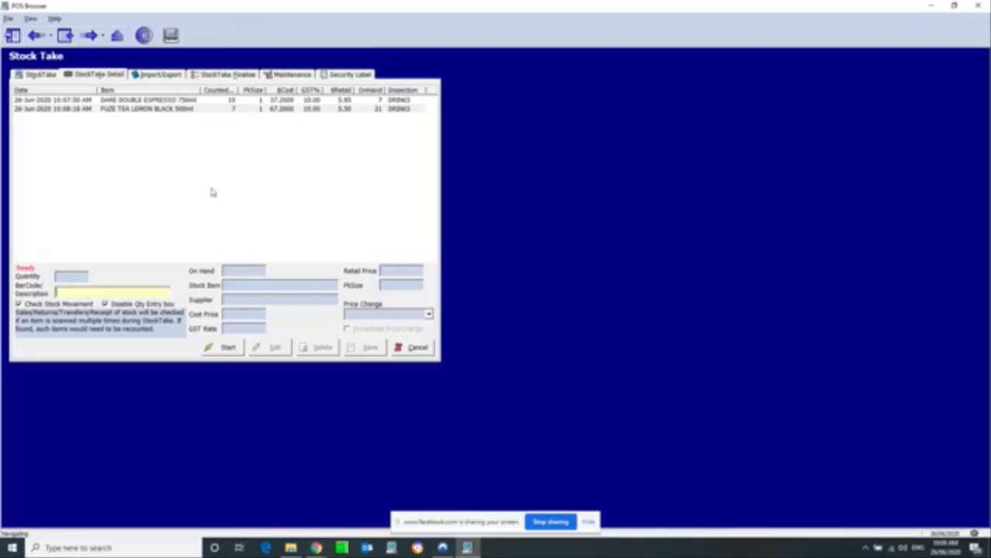
click(35, 74)
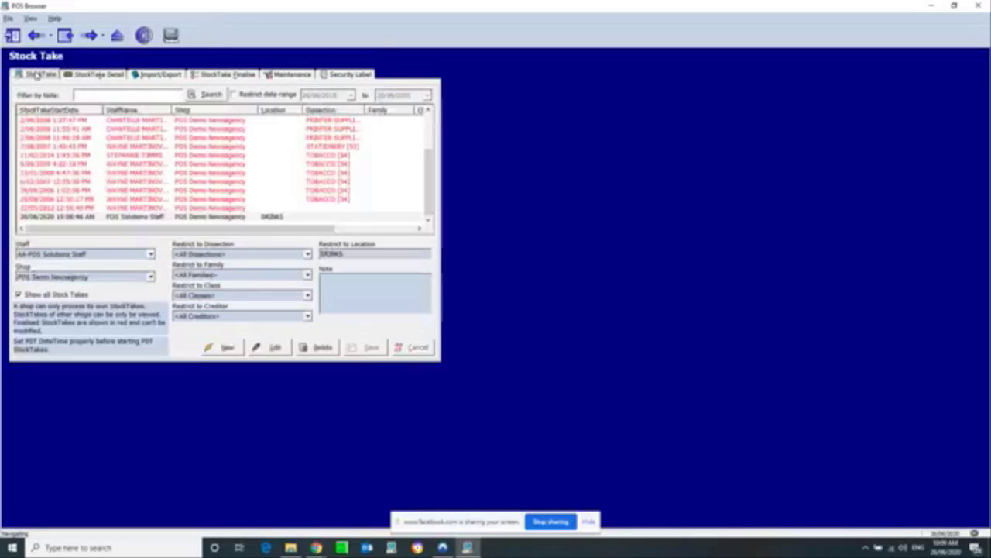
click(149, 217)
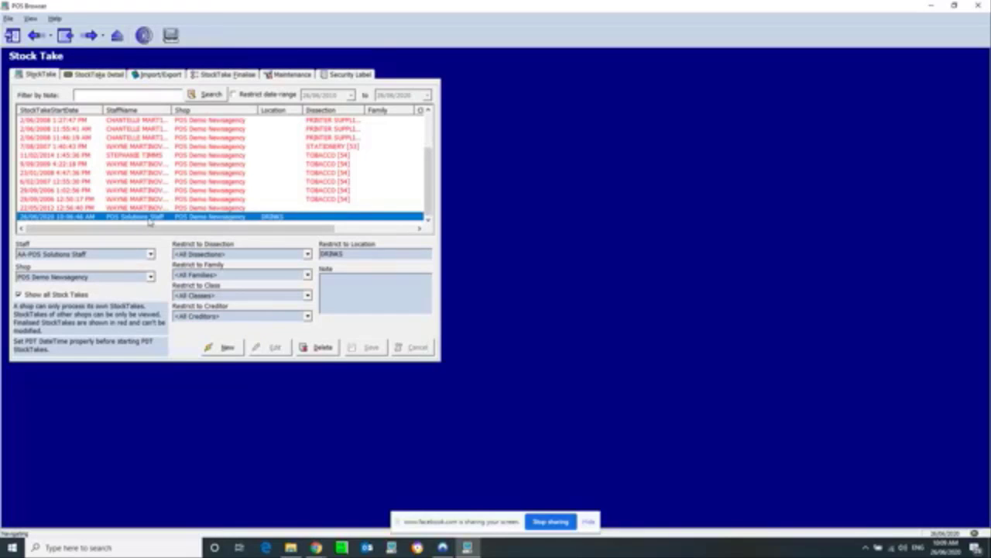
click(99, 75)
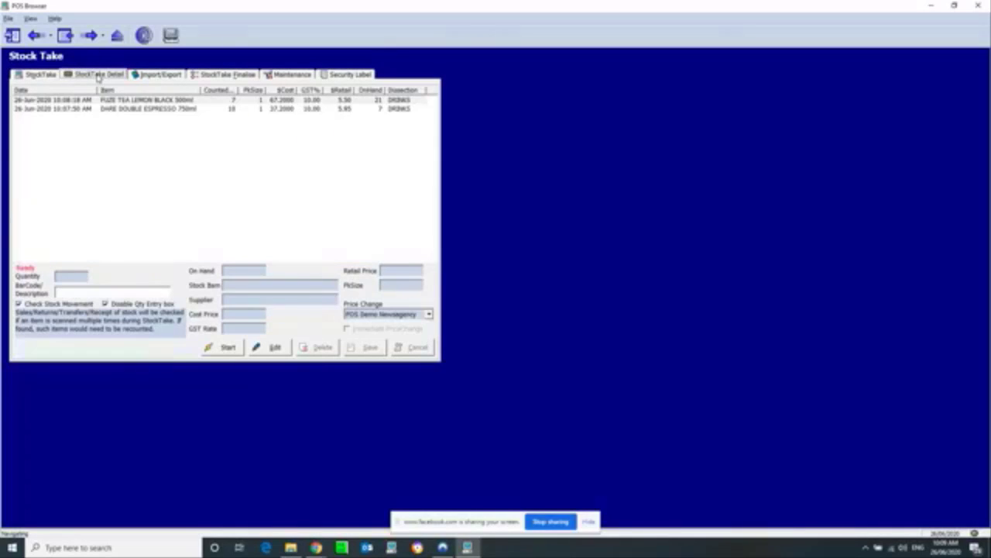
click(227, 348)
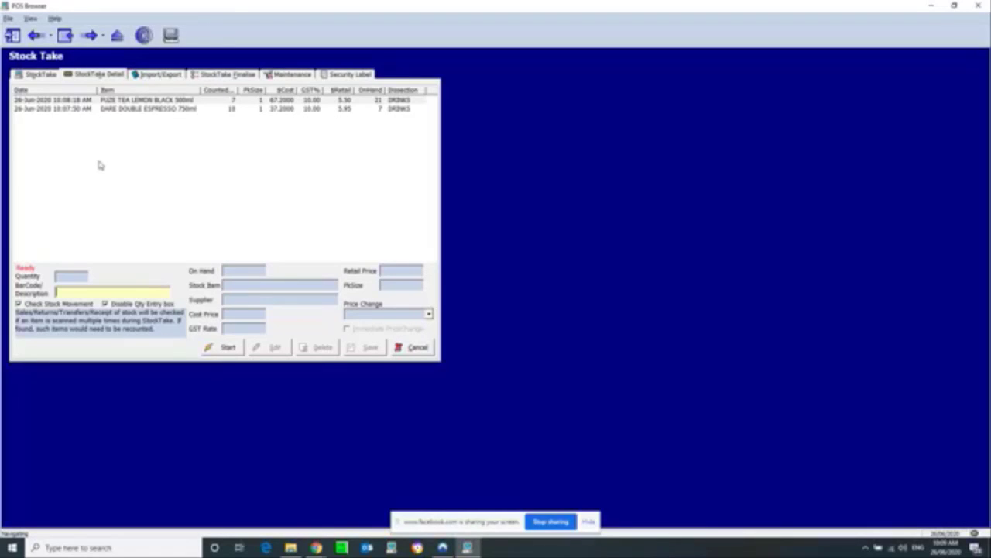
Step: Tick Move Items to new locations and Include Non Scanned Items, then return to the Stock Take list
click(232, 75)
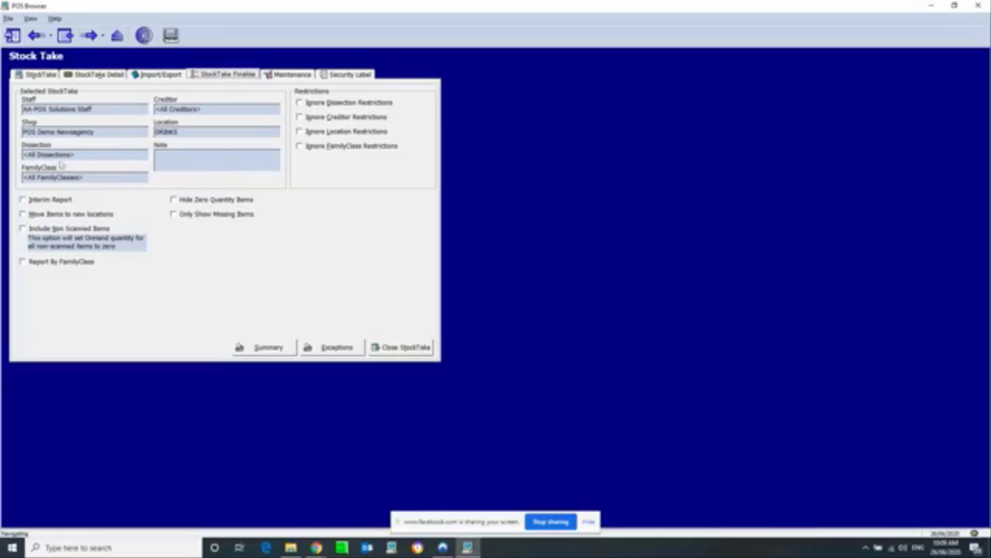
click(40, 215)
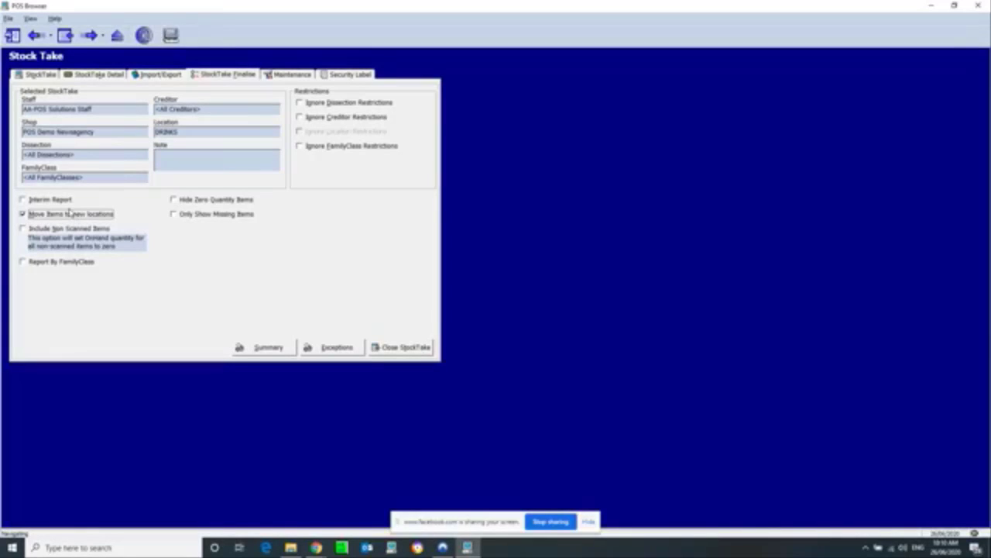
click(24, 231)
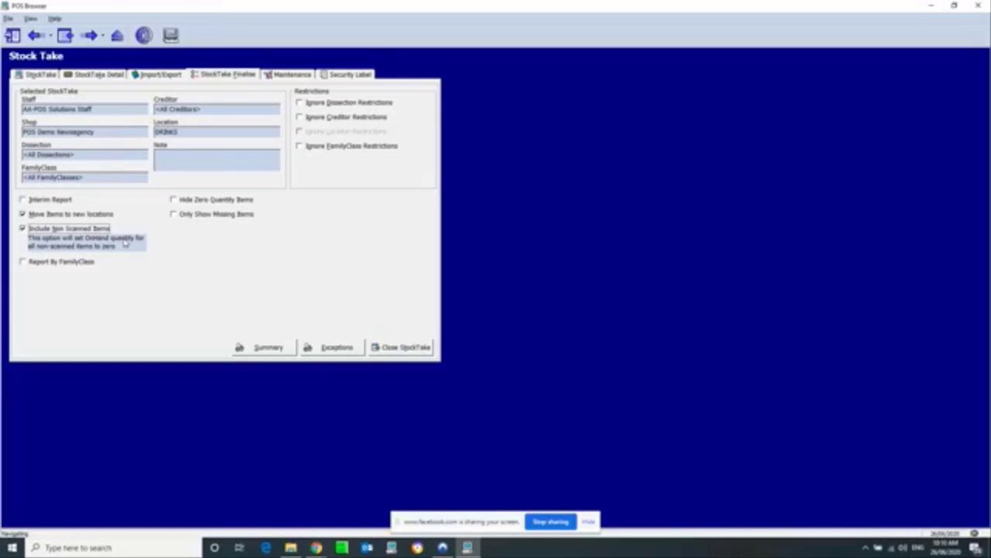
click(40, 74)
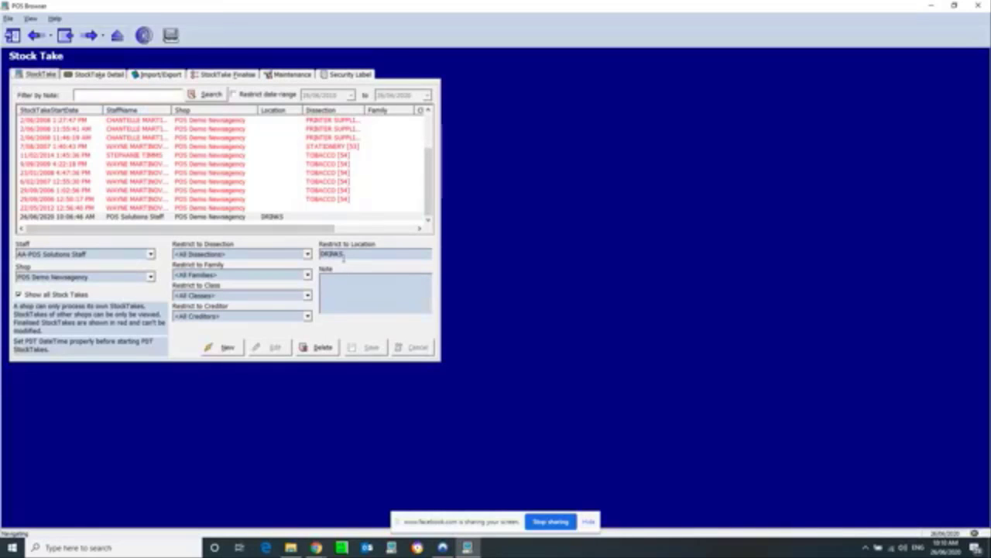
double_click(332, 254)
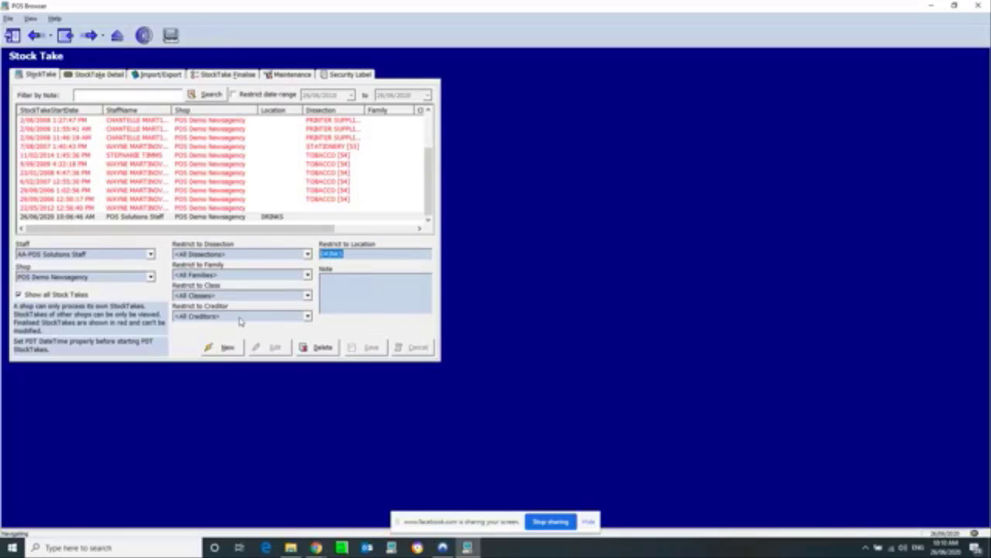
click(104, 74)
click(200, 75)
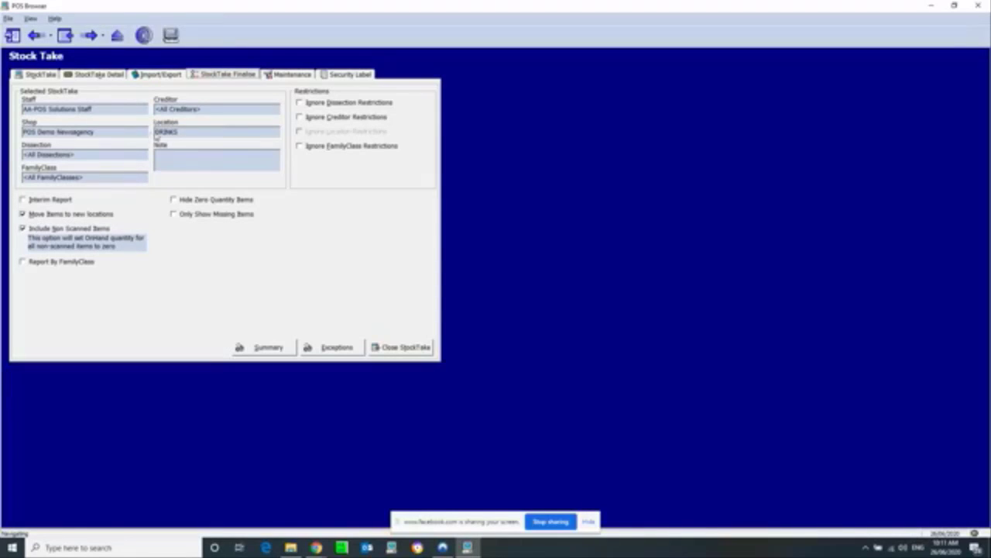
double_click(171, 131)
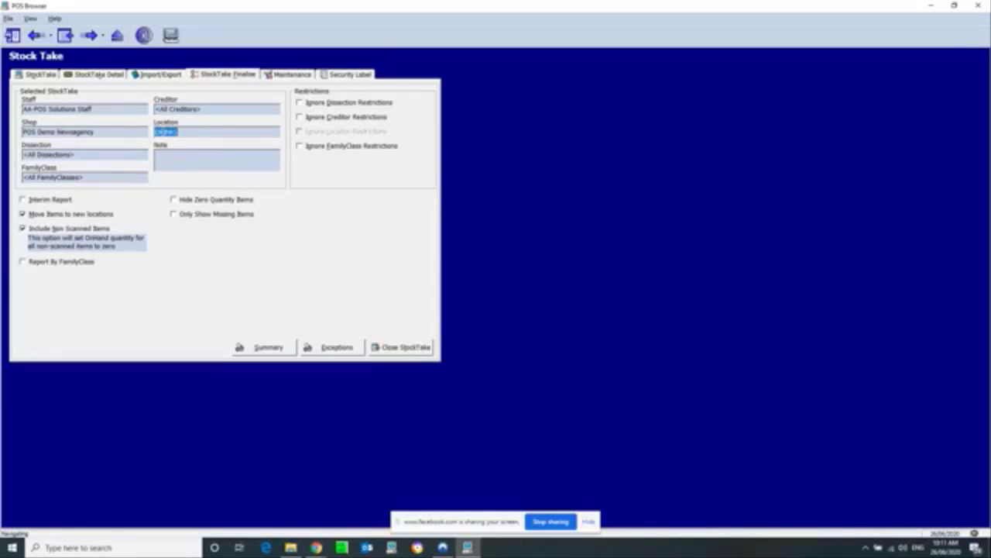
click(204, 132)
drag(191, 135, 147, 134)
Step: Finalise the DRINKS stocktake, acknowledge the no-exceptions notice, and view its Summary Stock Take Report
click(398, 349)
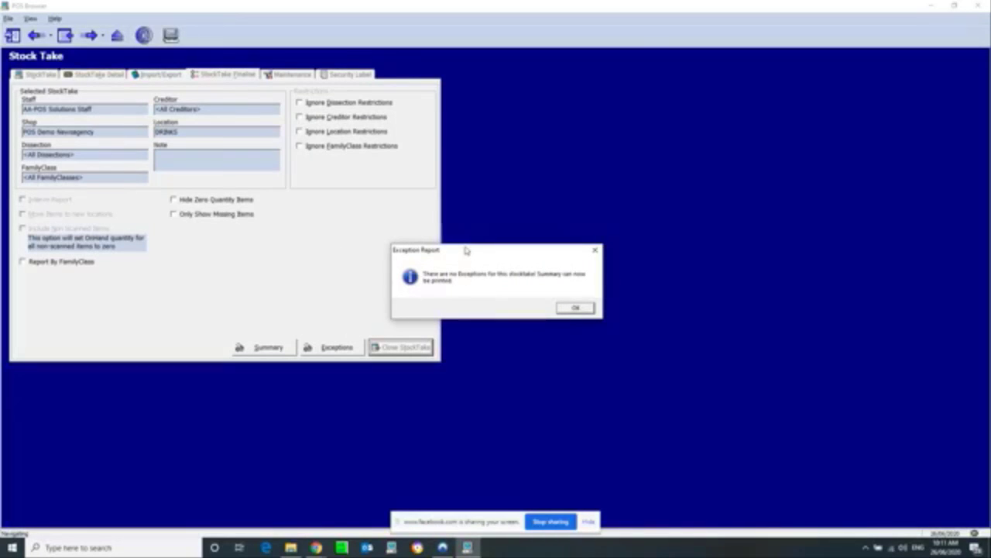
drag(465, 251, 331, 189)
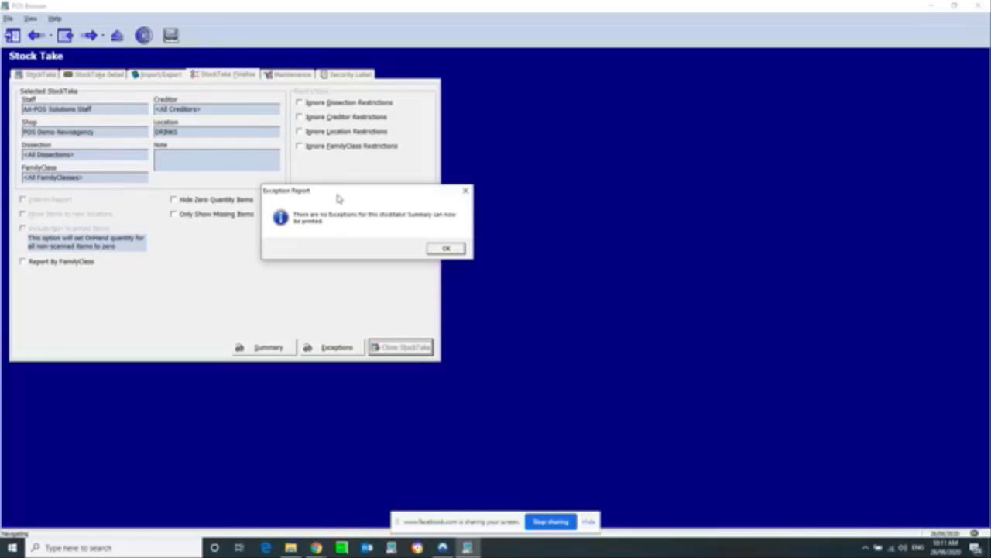
click(447, 248)
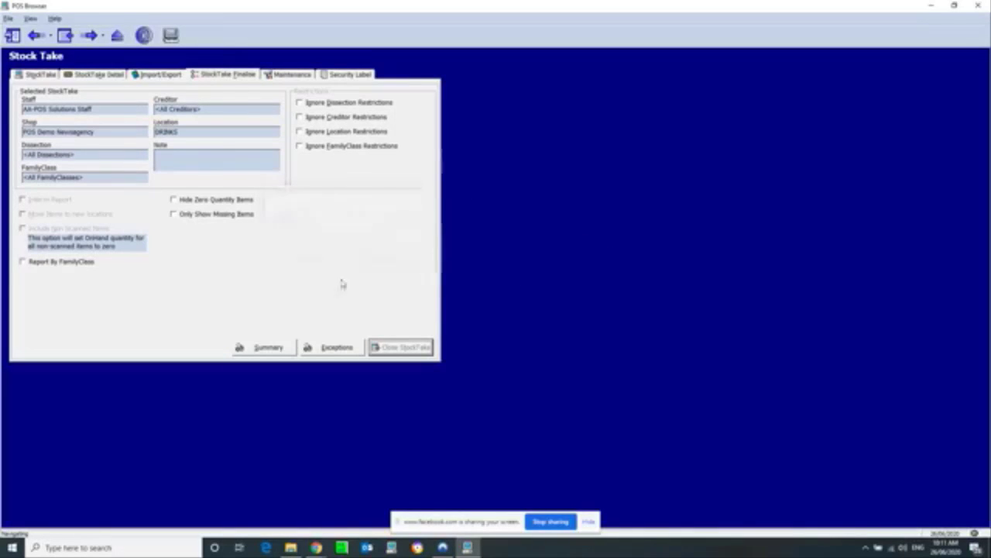
click(271, 347)
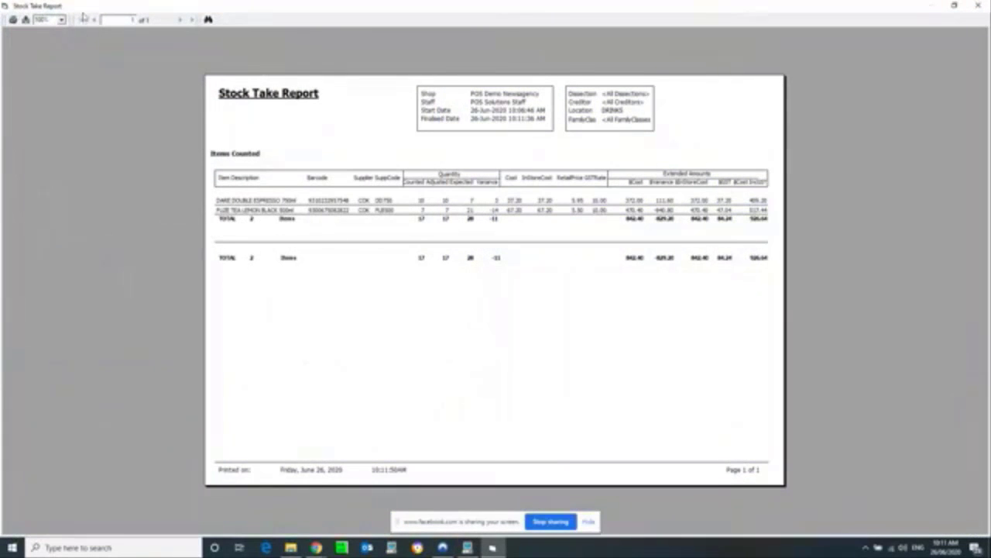
Step: Zoom the report preview larger and check the DARE DOUBLE ESPRESSO 750ml counted and adjusted quantities of 10
click(59, 20)
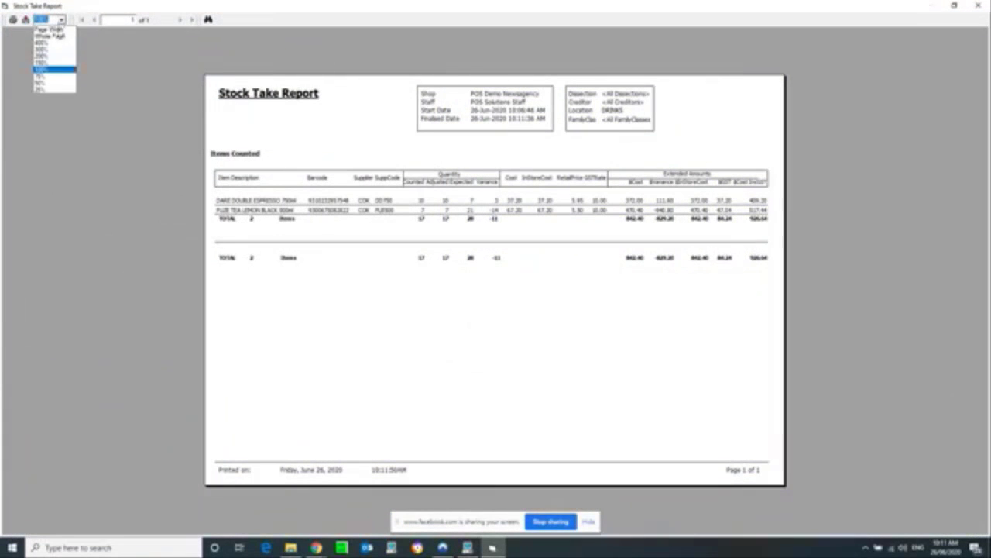
click(54, 66)
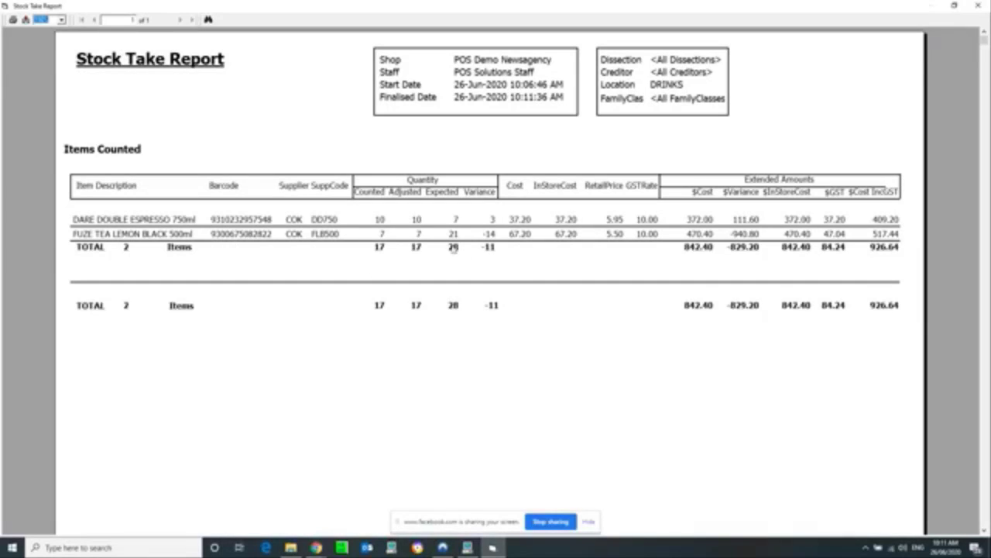
click(85, 218)
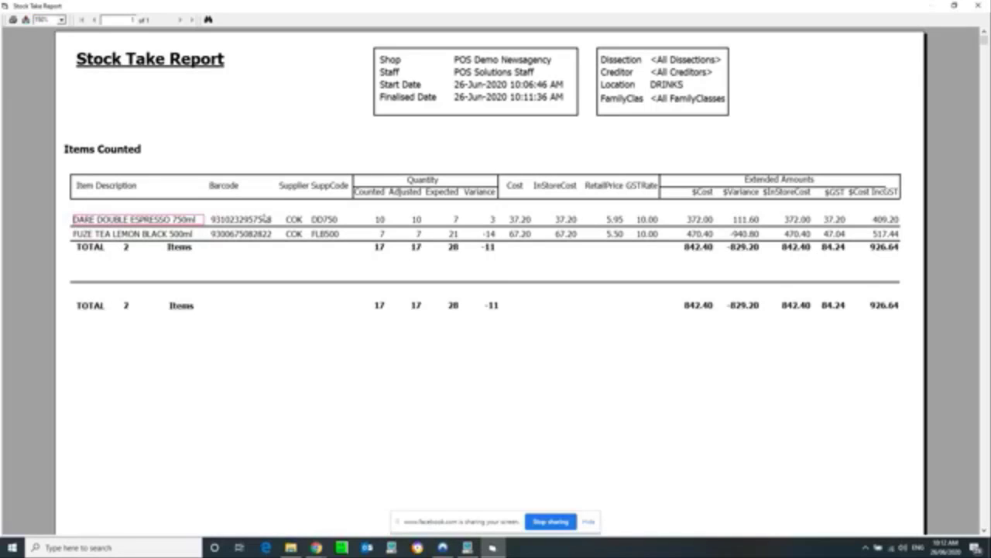
click(380, 220)
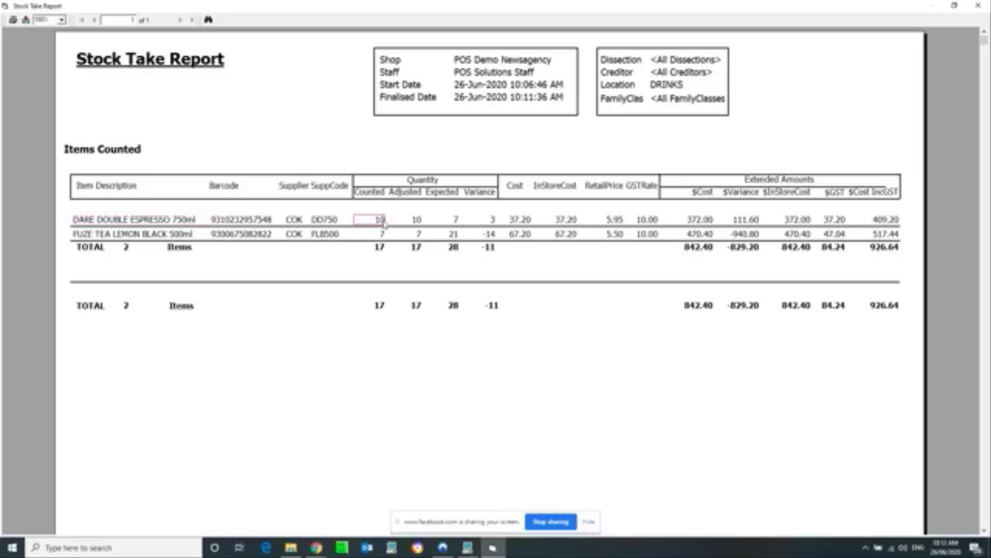
click(417, 220)
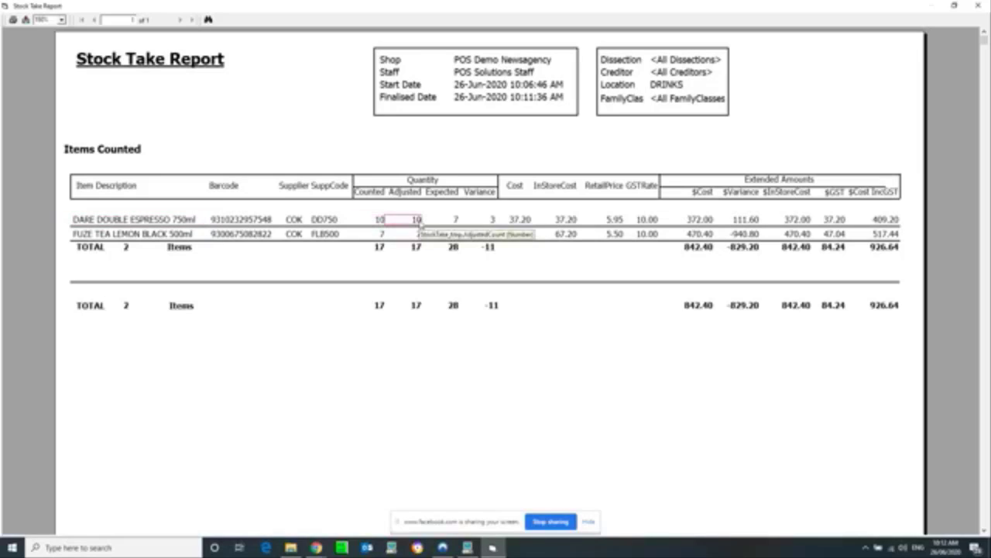
Step: Check the espresso line's expected quantity of 7 and its variance of 3
click(465, 223)
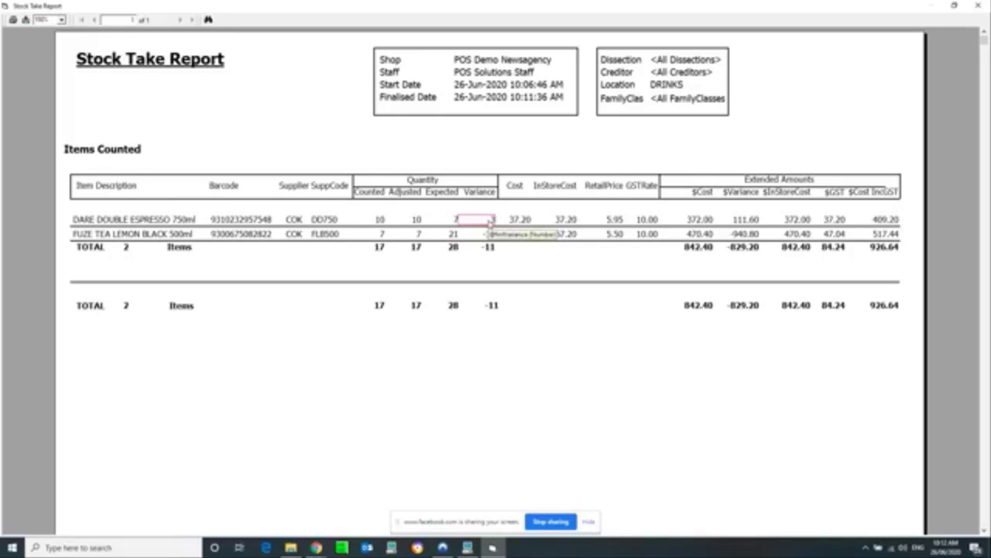
click(490, 224)
click(489, 223)
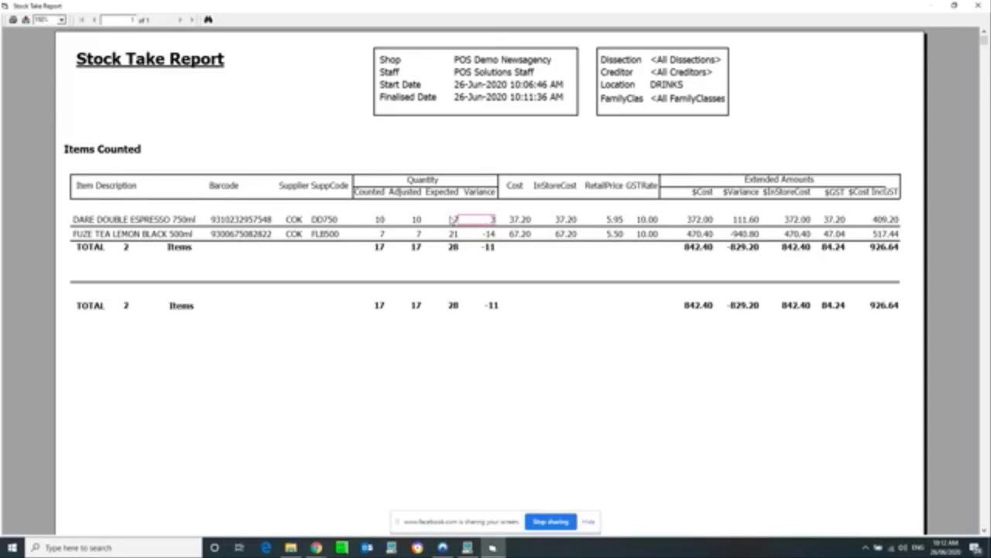
click(455, 220)
click(485, 222)
click(94, 234)
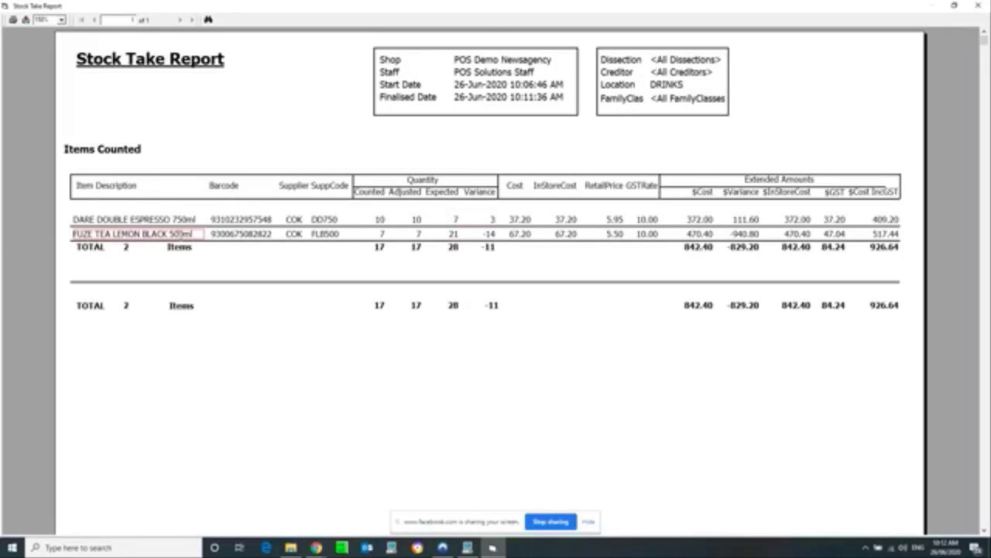
click(491, 236)
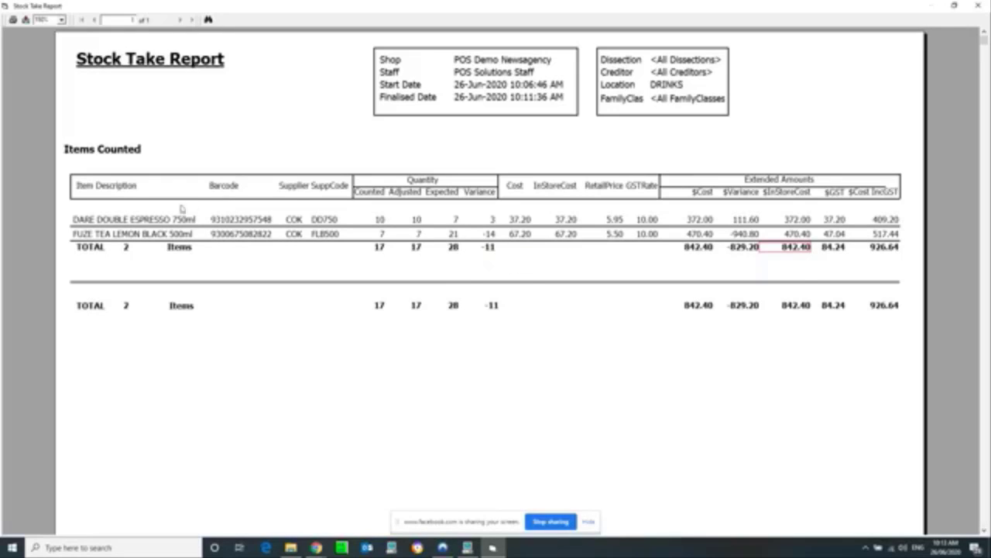
click(178, 234)
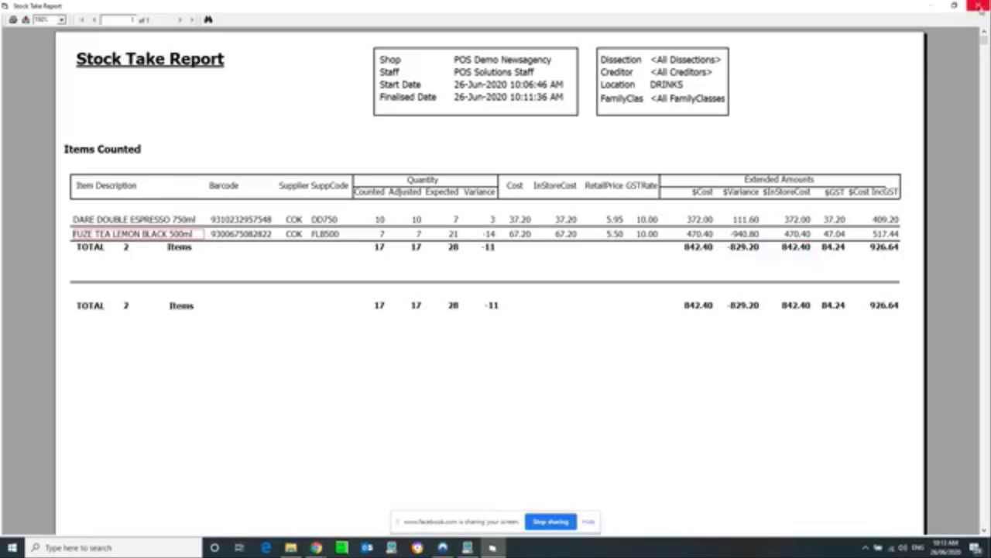
Step: Close the DRINKS Stock Take Report and return to the StockTake list
click(977, 5)
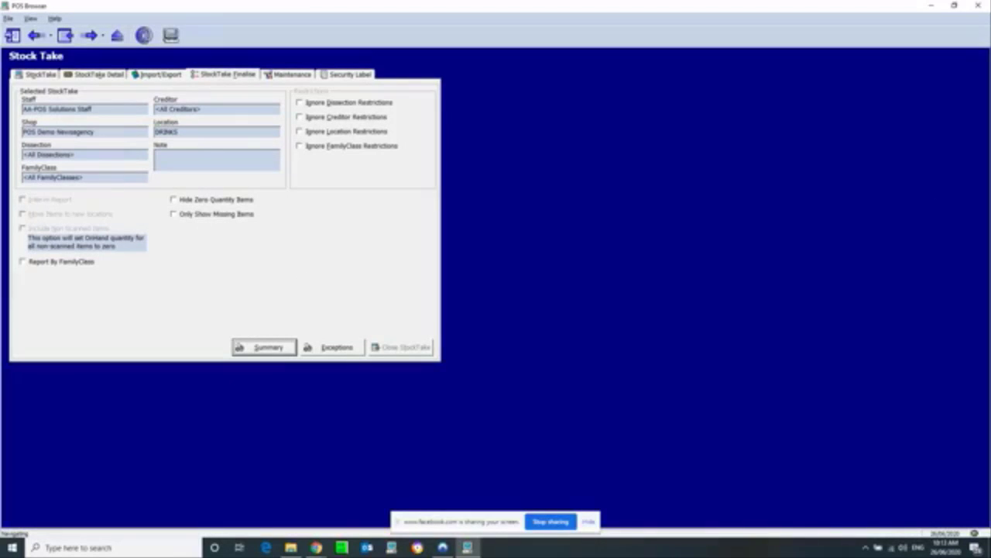
click(34, 75)
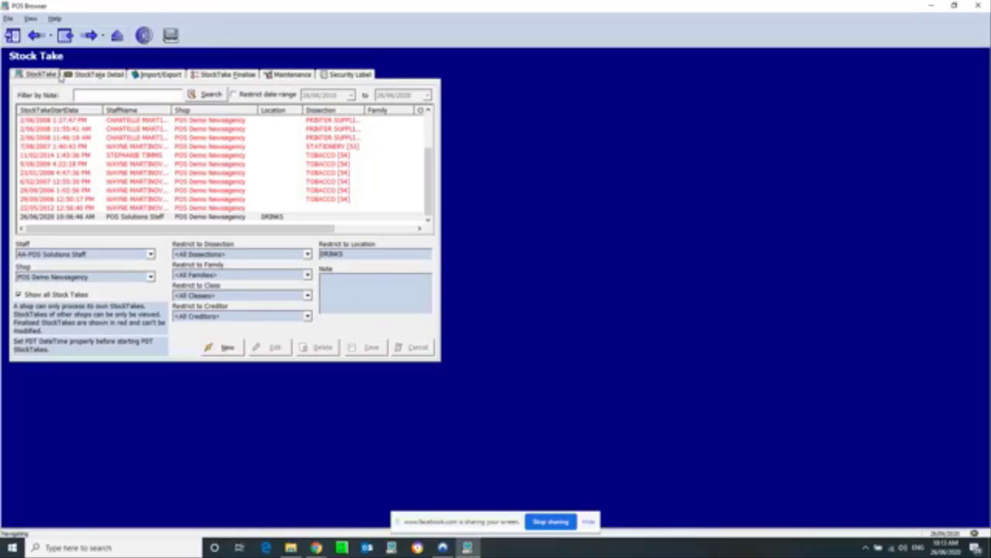
click(227, 349)
click(347, 251)
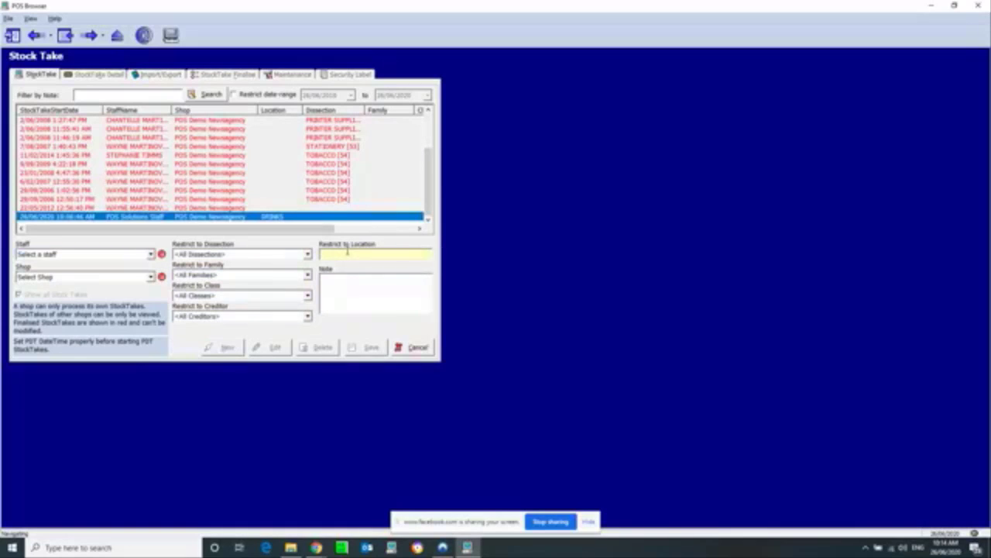
text(xxxx)
key(BackSpace)
key(BackSpace)
key(BackSpace)
key(BackSpace)
click(413, 347)
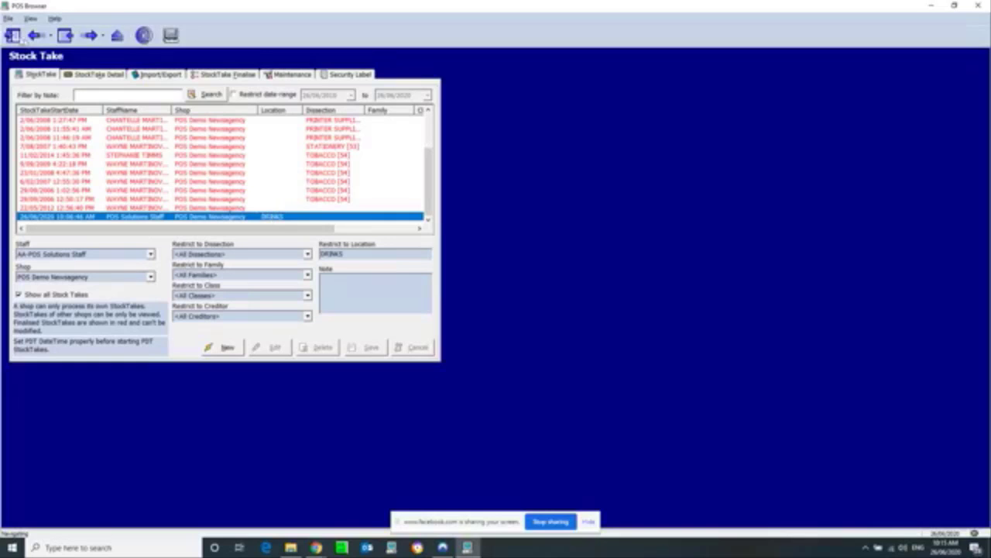
Step: Open Valuation Report by Location under Stock Valuation in Register Reports, browse locations, then back out
click(11, 36)
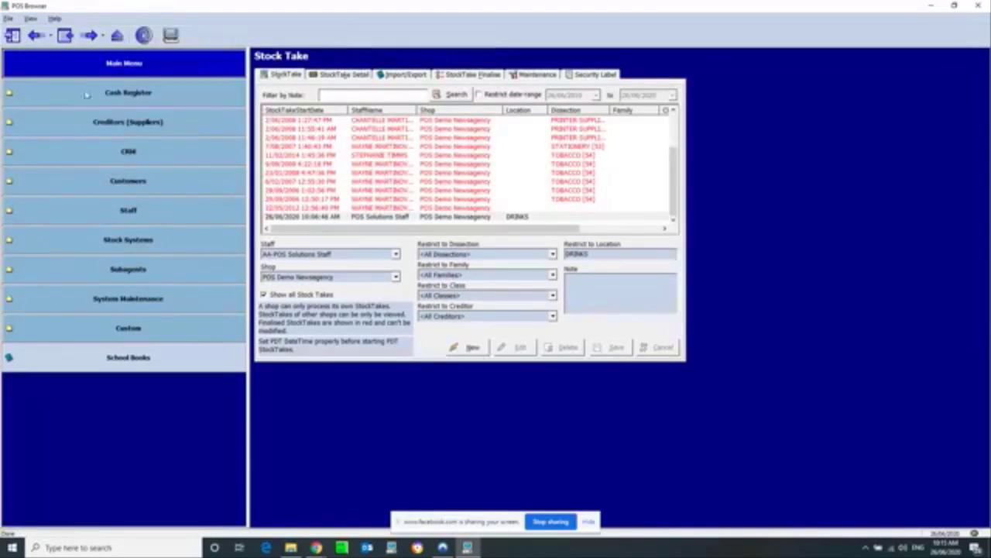
click(116, 92)
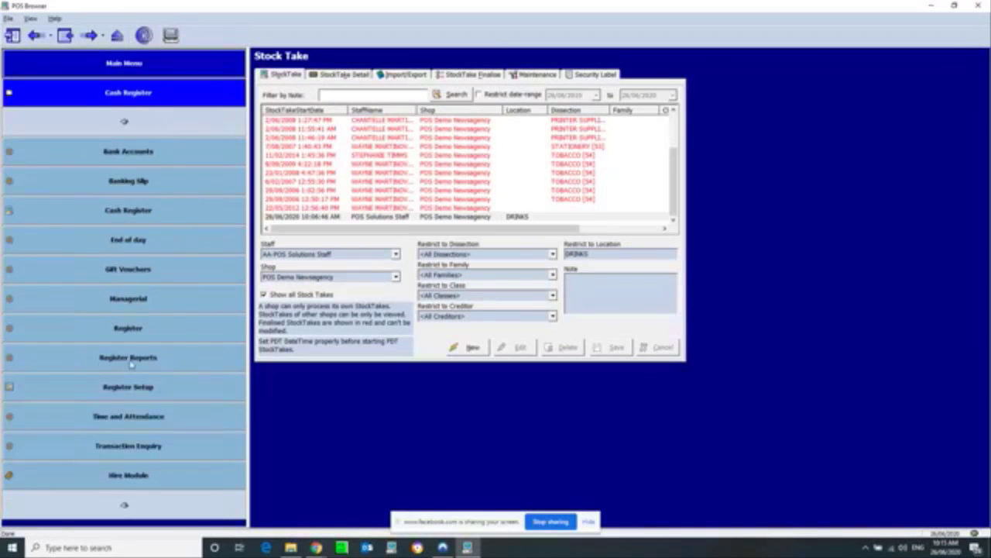
click(129, 359)
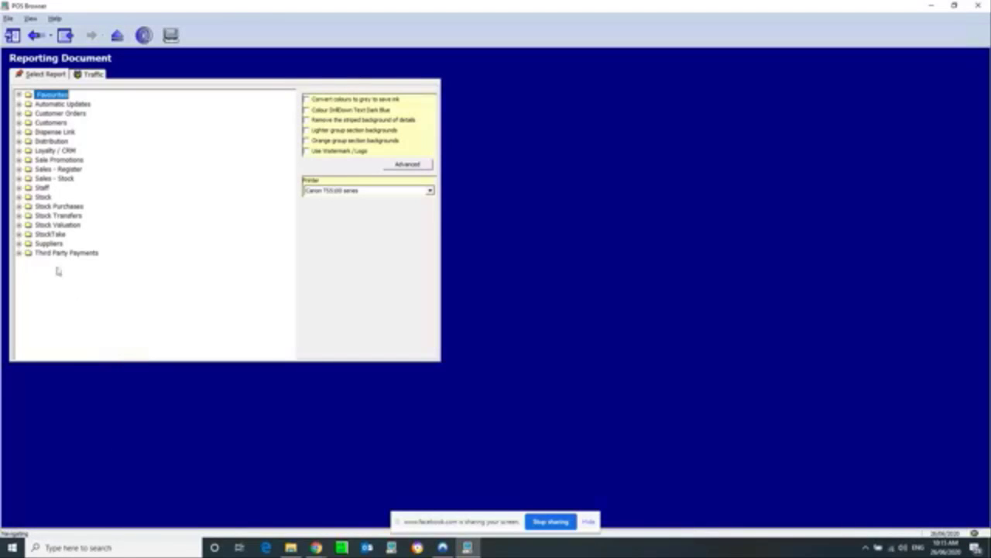
click(50, 225)
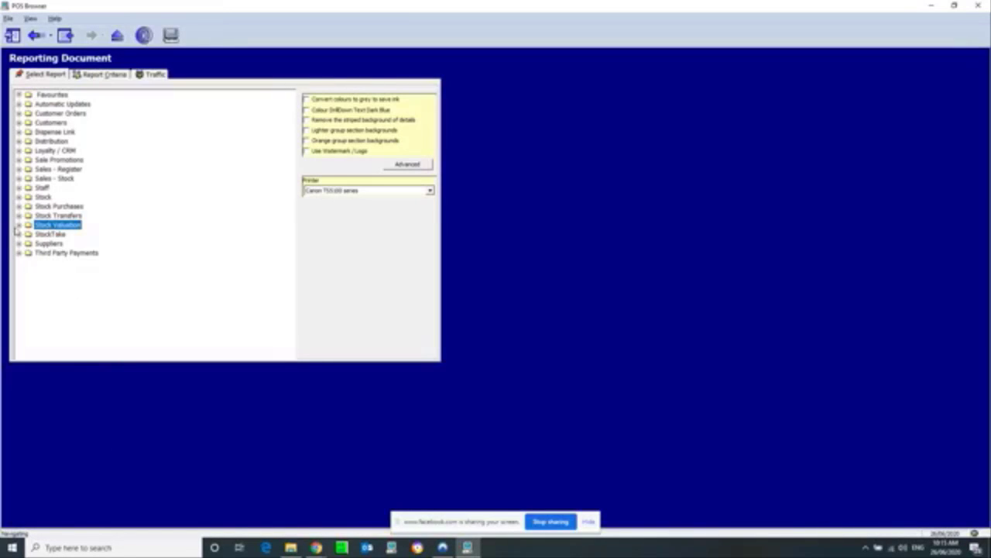
click(18, 224)
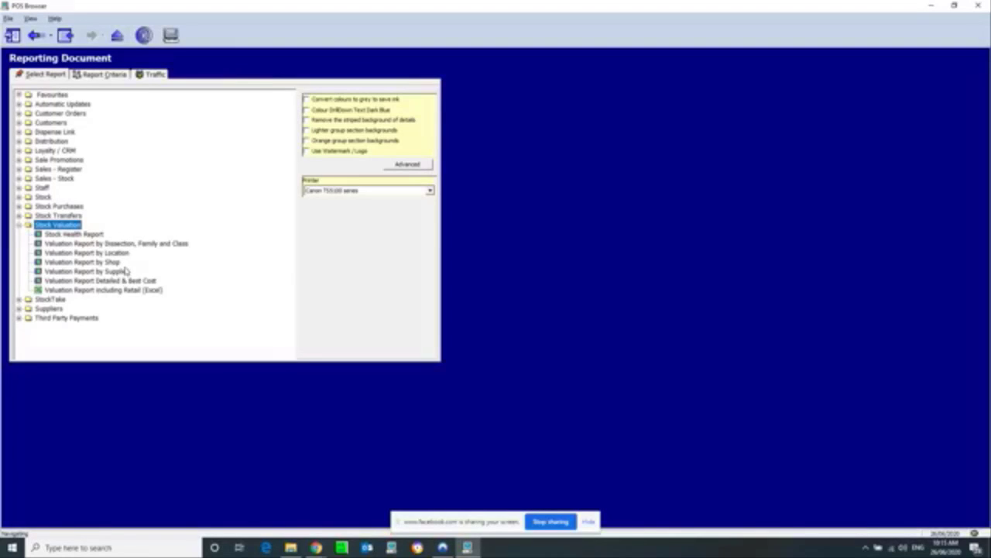
double_click(81, 253)
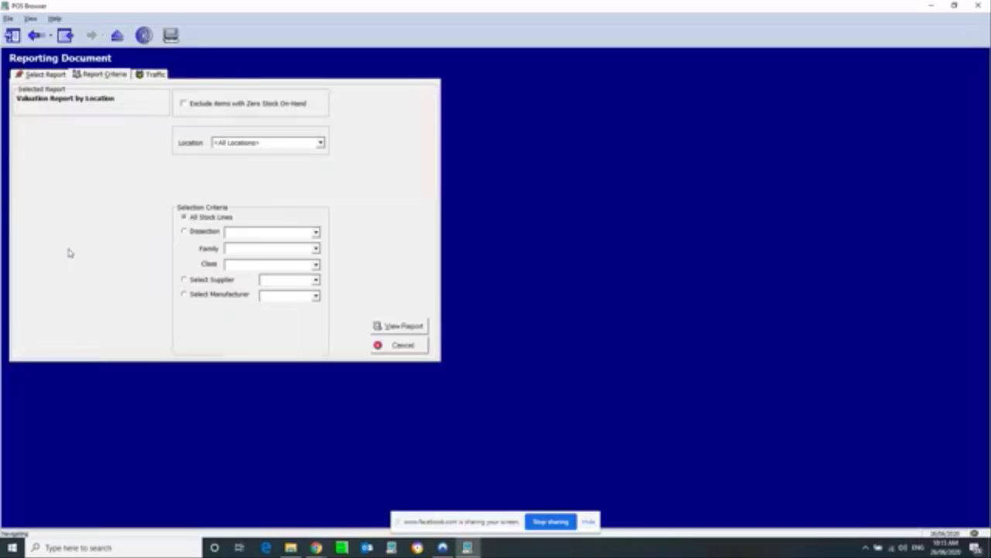
click(293, 144)
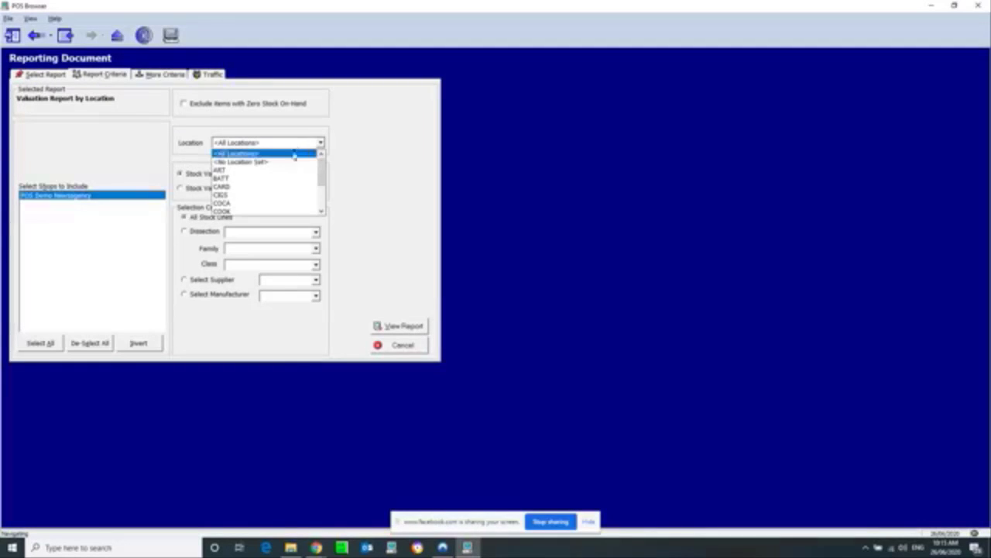
scroll(268, 185, down, 5)
scroll(269, 185, up, 3)
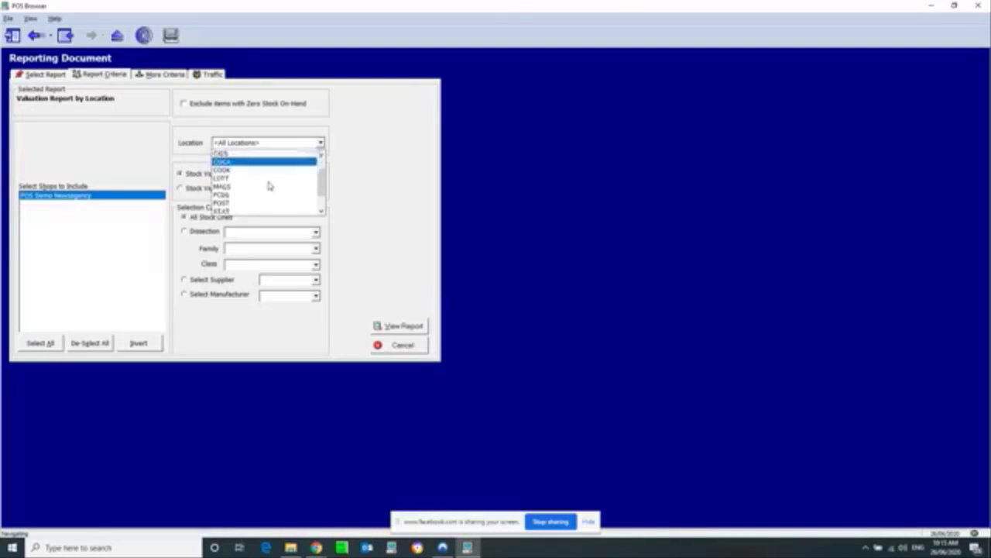
click(93, 85)
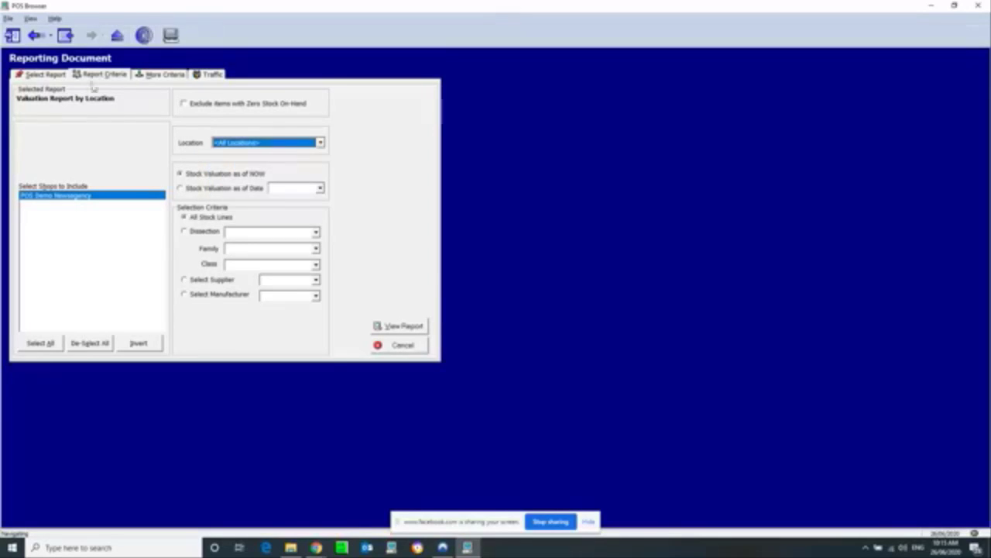
click(117, 36)
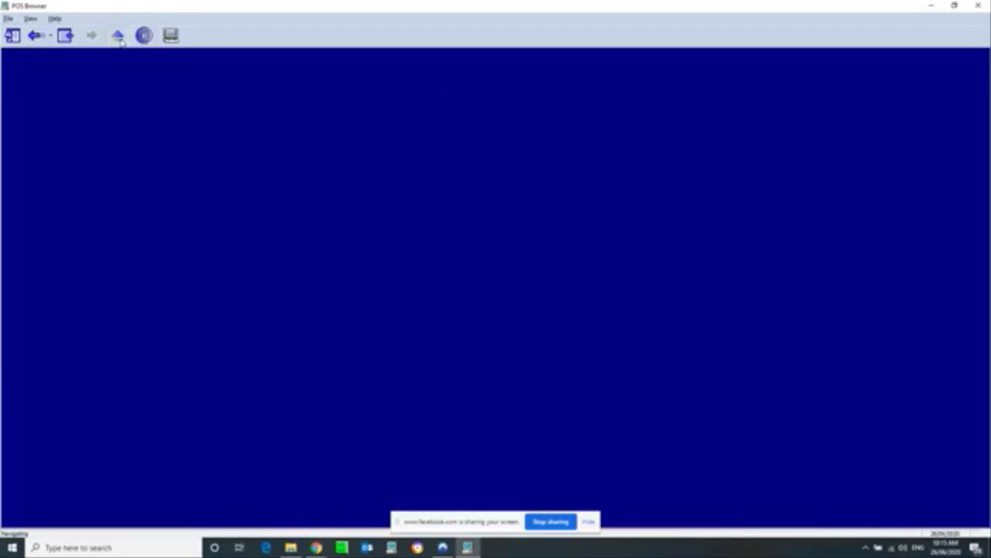
click(118, 37)
Step: Reopen the Valuation Report by Location from the Stock Valuation report group
click(13, 36)
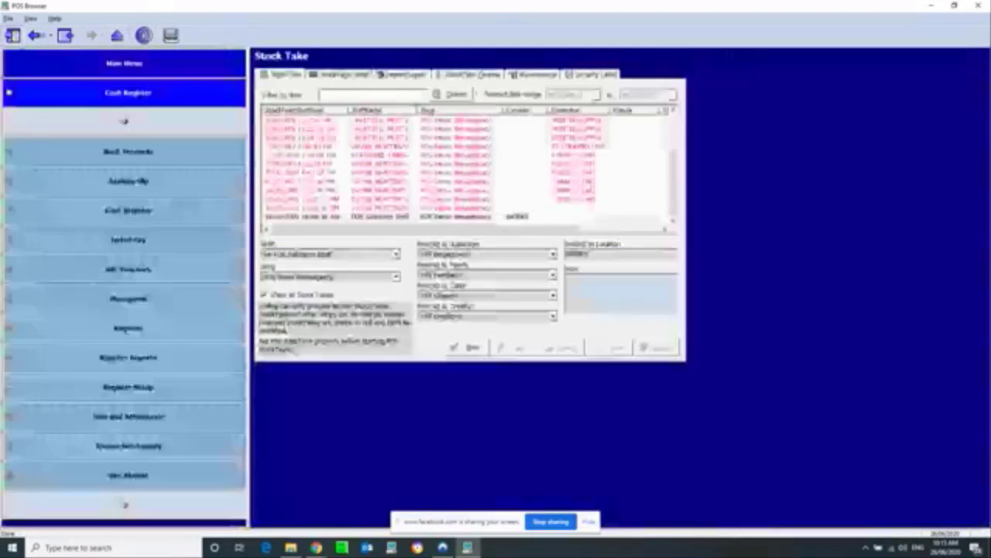
click(125, 355)
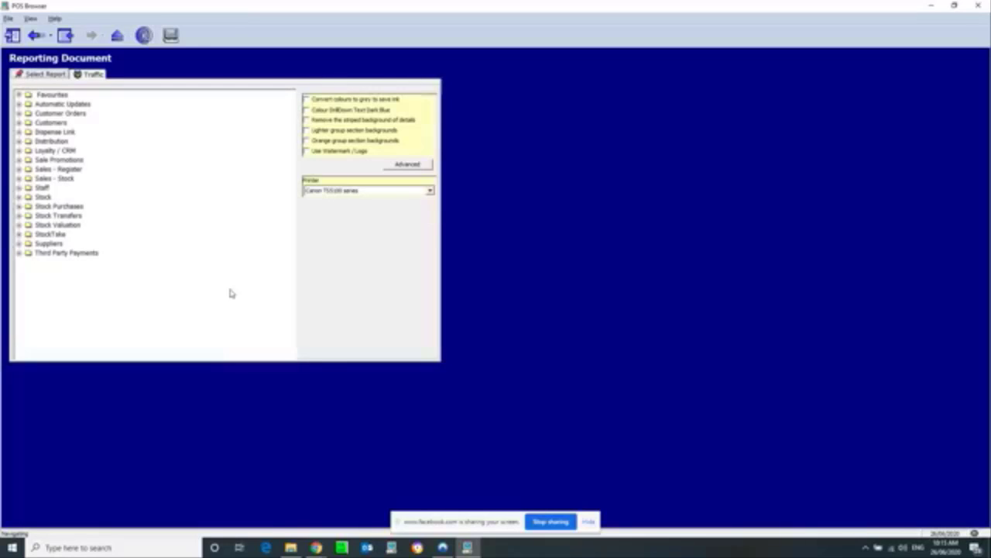
click(19, 216)
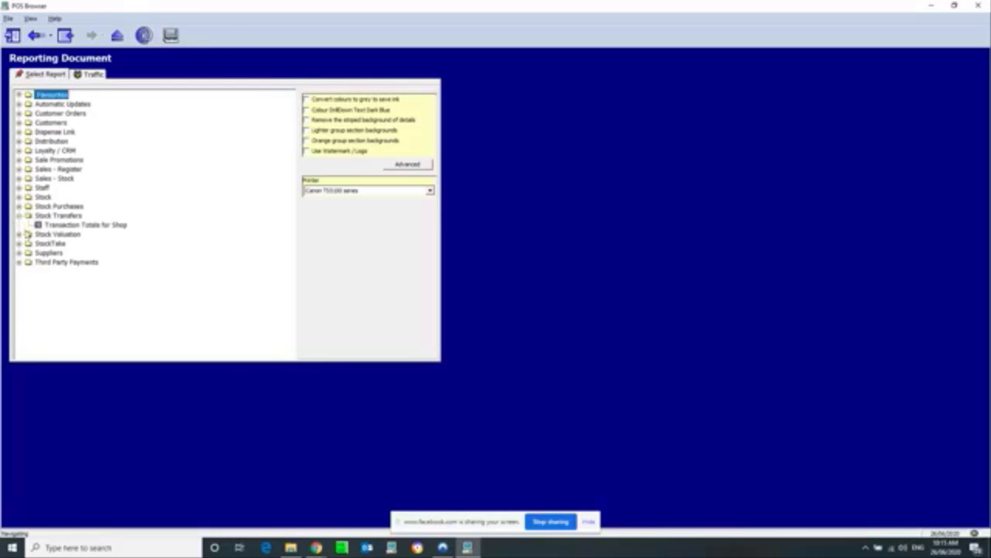
double_click(28, 234)
double_click(78, 263)
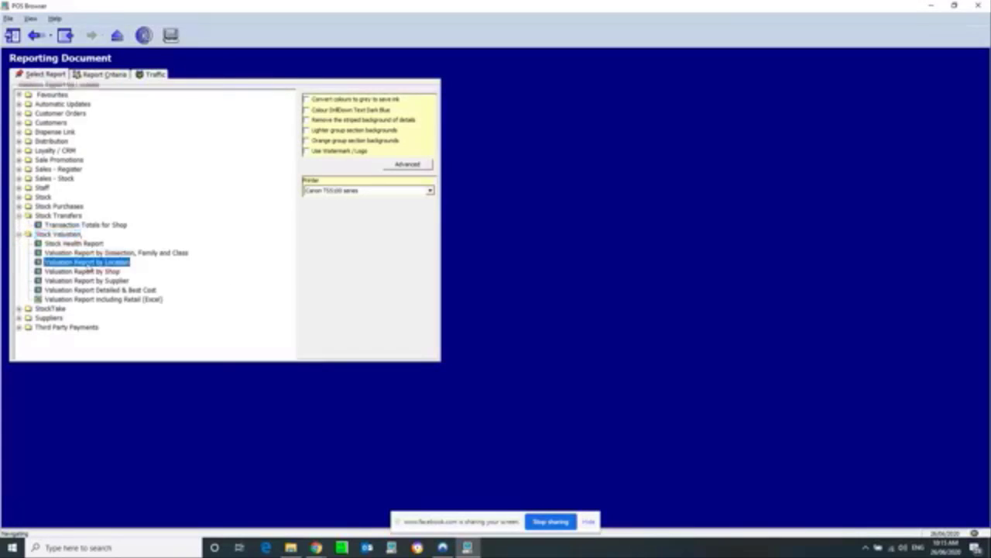
Step: Set Location to DRINKS, keep valuation 'as of NOW', and view the report
click(263, 144)
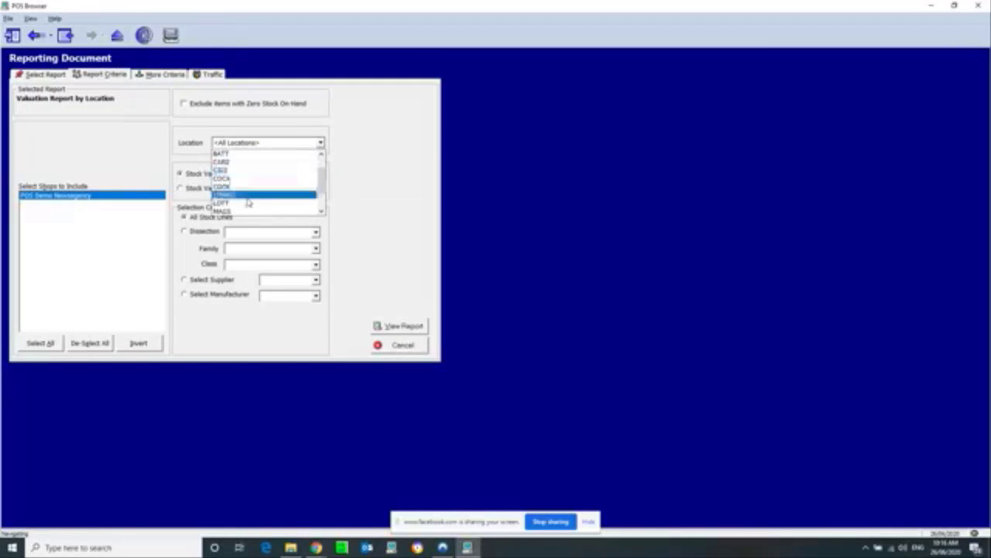
click(246, 205)
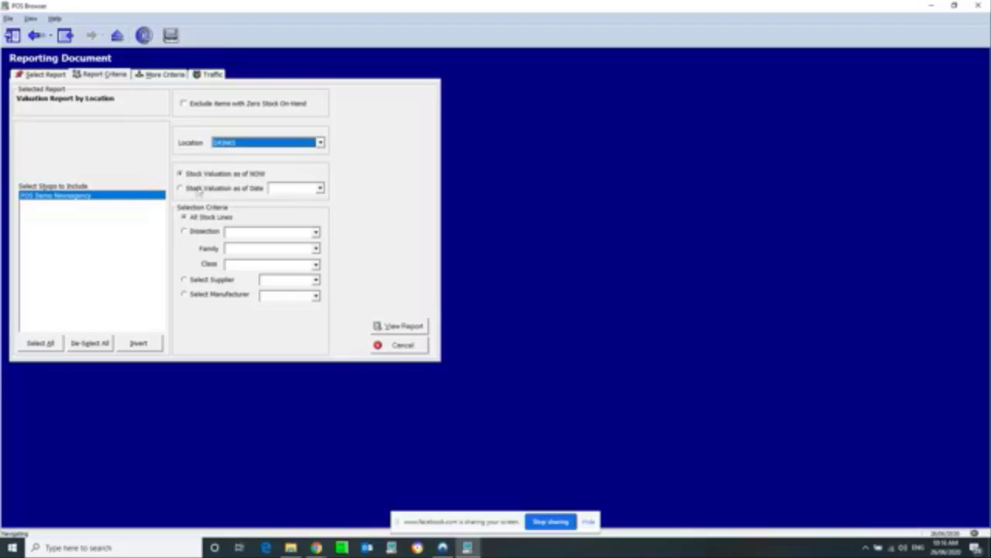
click(213, 176)
click(215, 189)
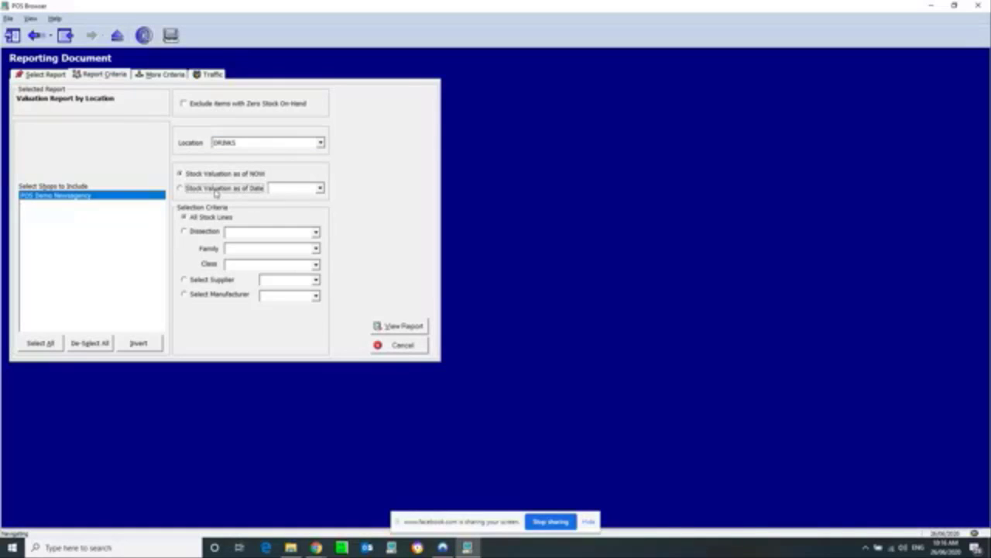
click(292, 192)
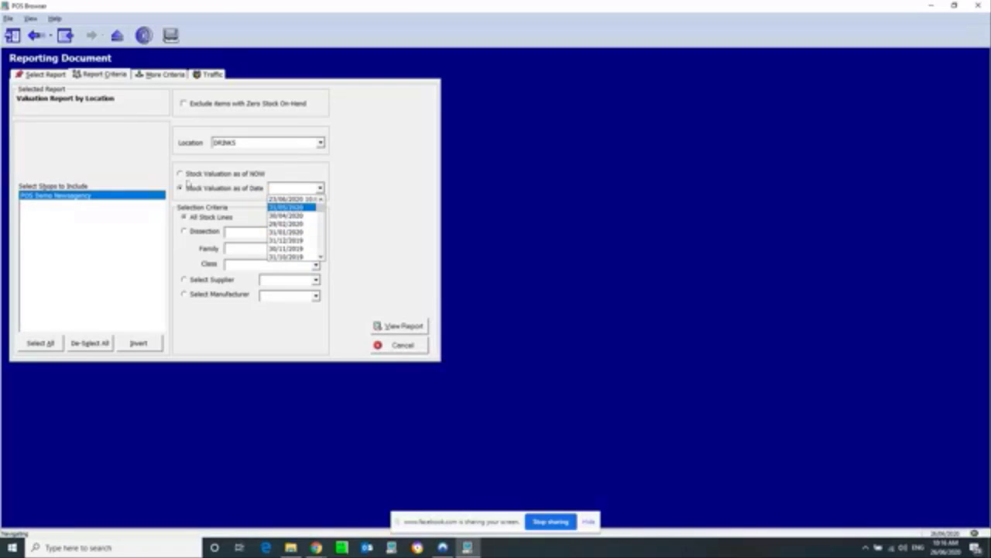
click(192, 183)
click(180, 175)
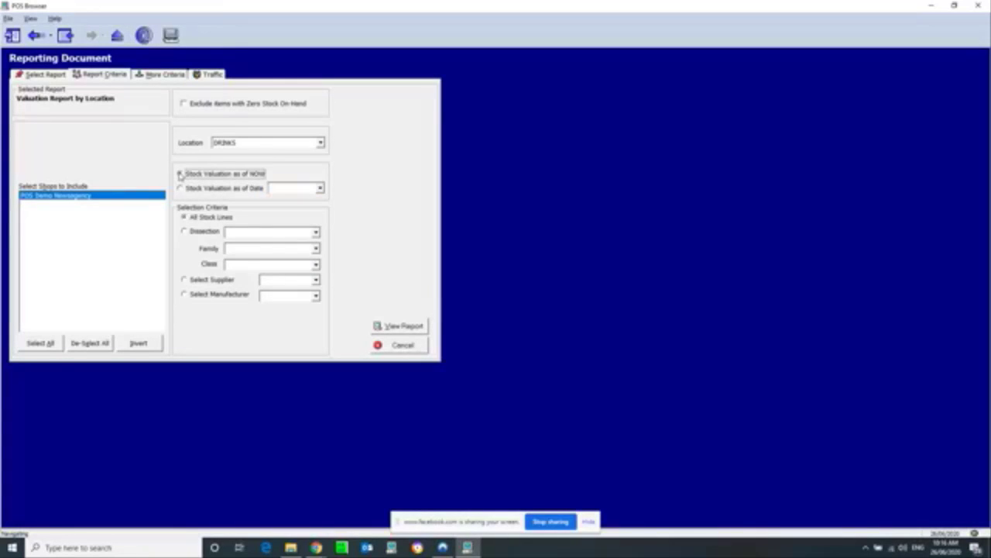
click(410, 325)
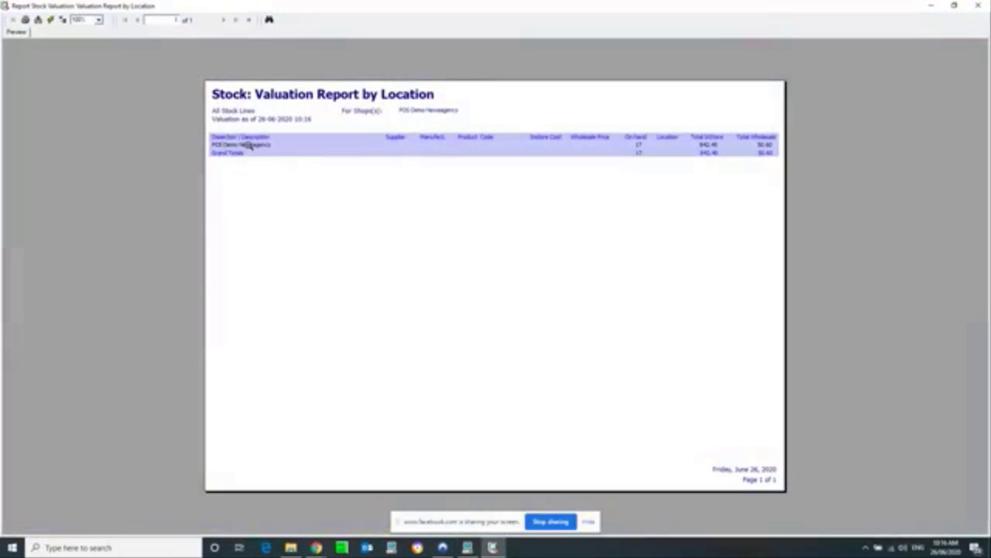
Step: Drill into POS Demo Newsagency and DRINKS to see espresso 10 ($372.00) and FUZE TEA 7 ($470.40), then close the preview
click(218, 144)
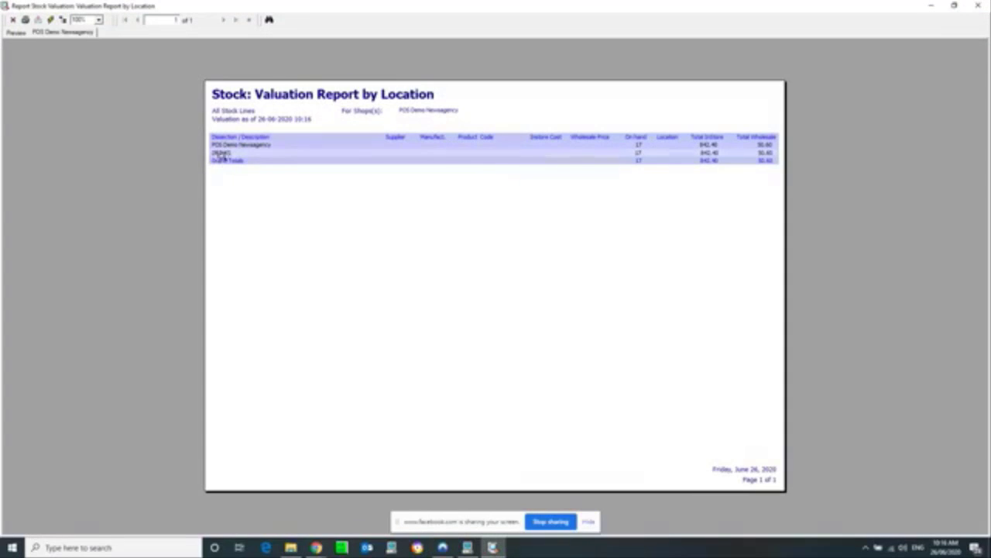
click(221, 154)
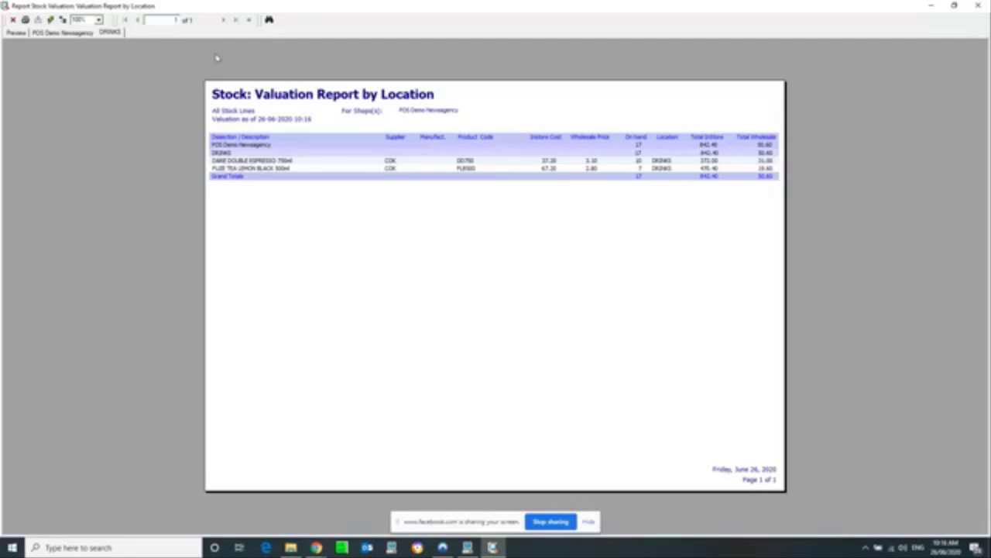
click(978, 5)
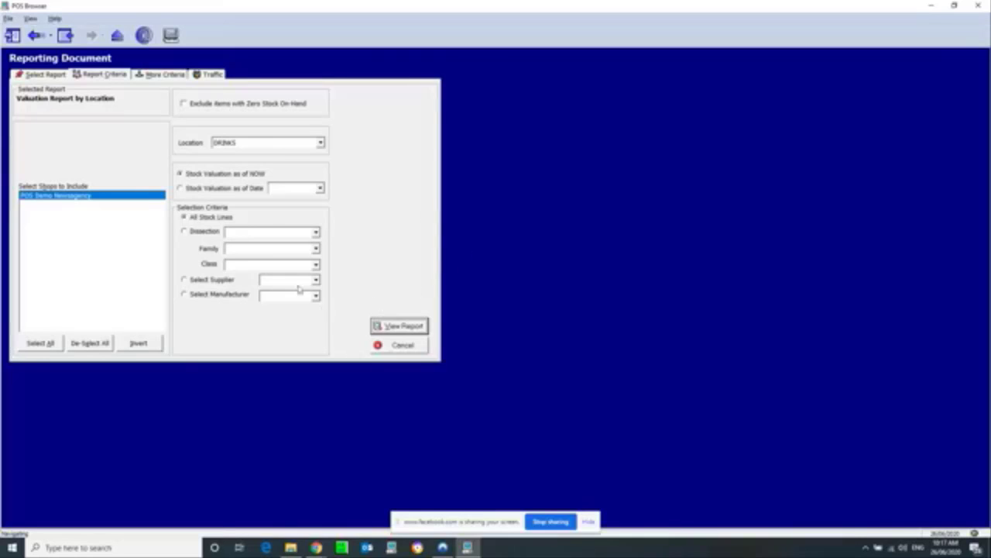
Step: Navigate to StockTakeDoc, look at Import/Export, then return to the StockTake list
click(110, 36)
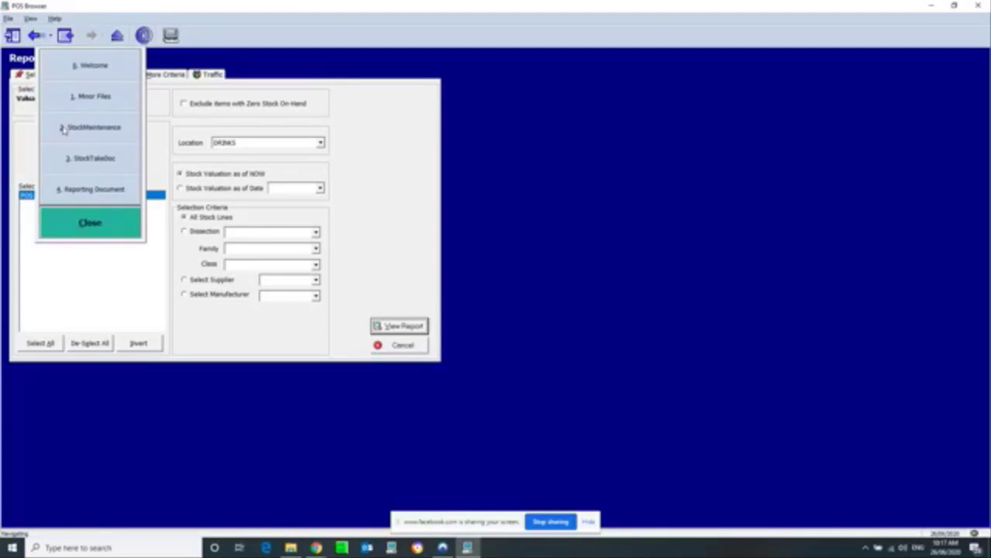
click(94, 160)
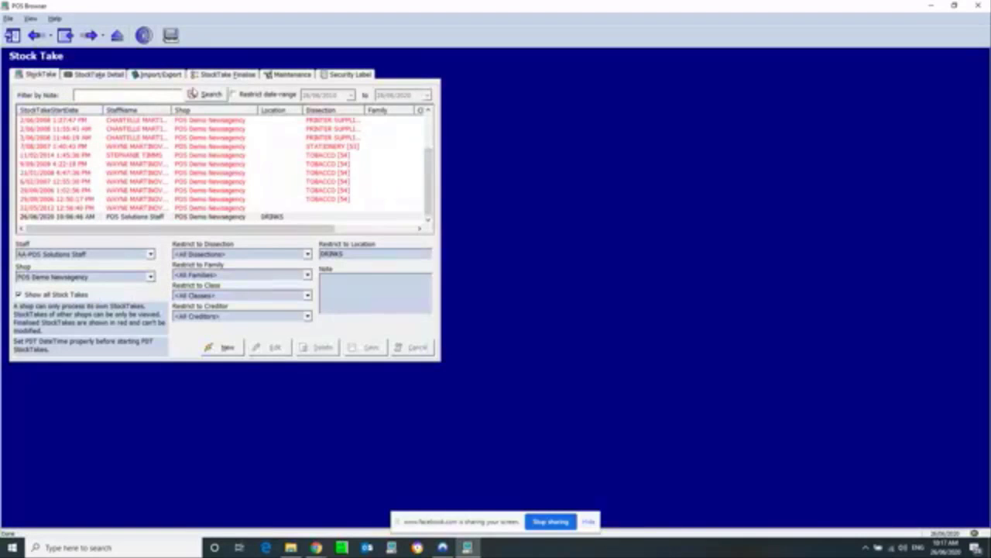
click(151, 76)
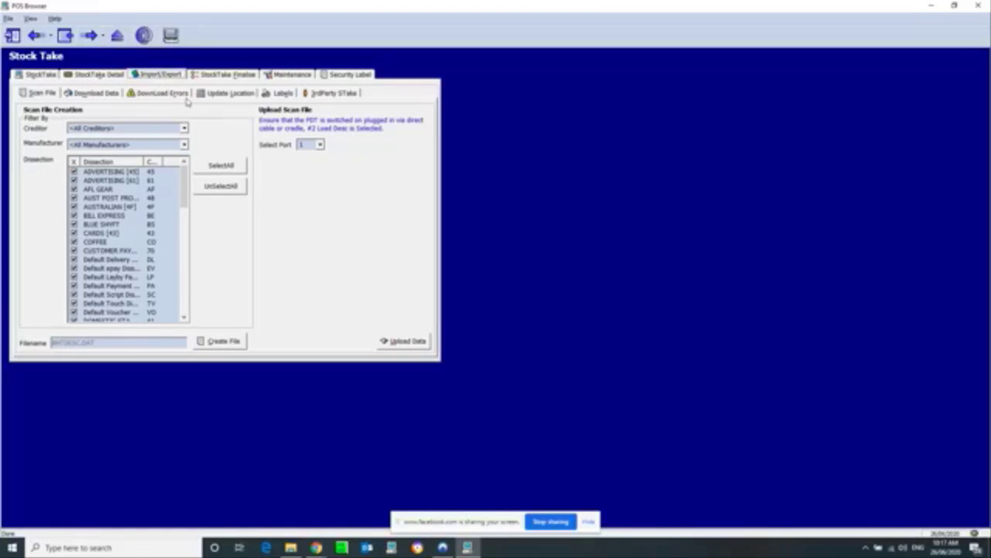
click(16, 75)
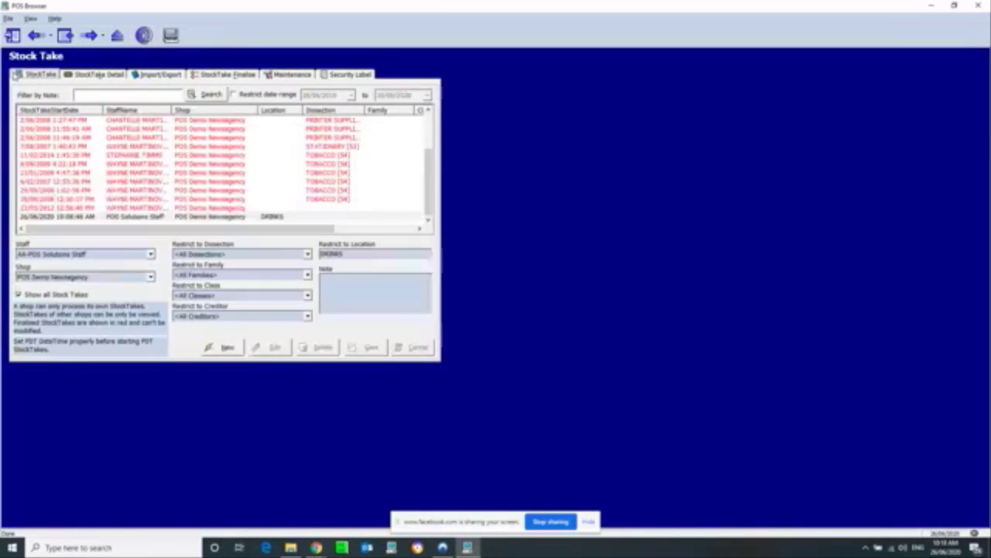
Step: Save a new stocktake with staff AA-POS Solutions Staff and shop POS Demo Newsagency, then view its detail
click(84, 218)
click(221, 347)
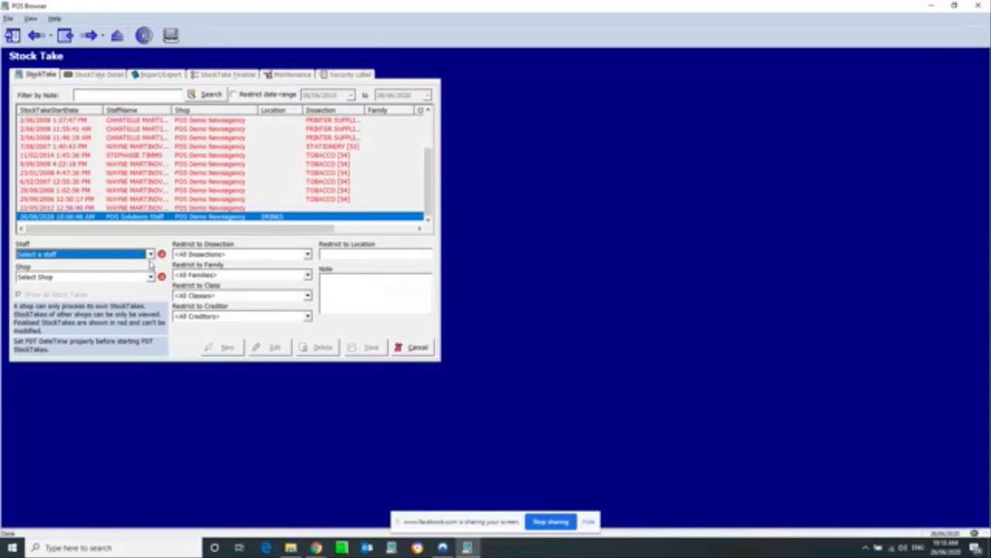
click(140, 256)
click(50, 272)
click(50, 277)
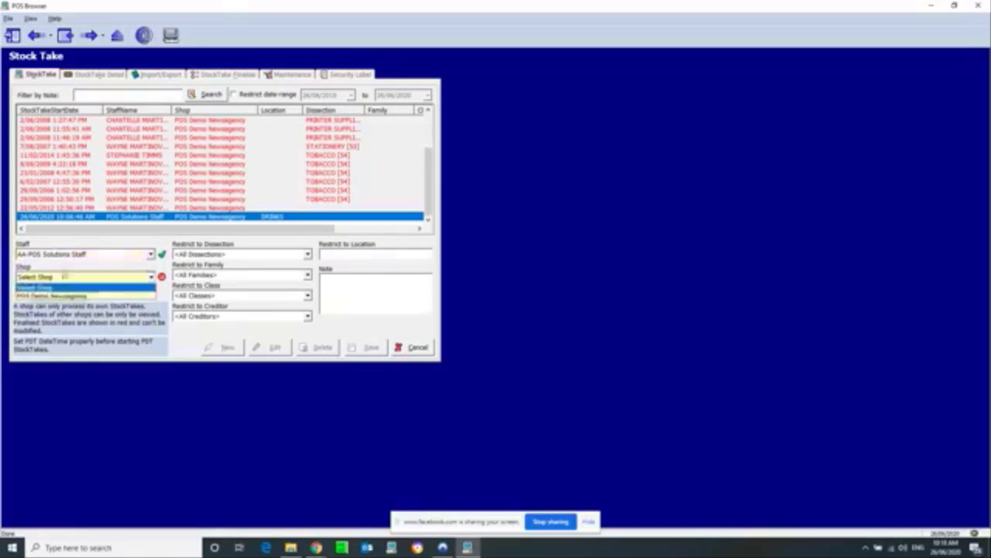
click(50, 298)
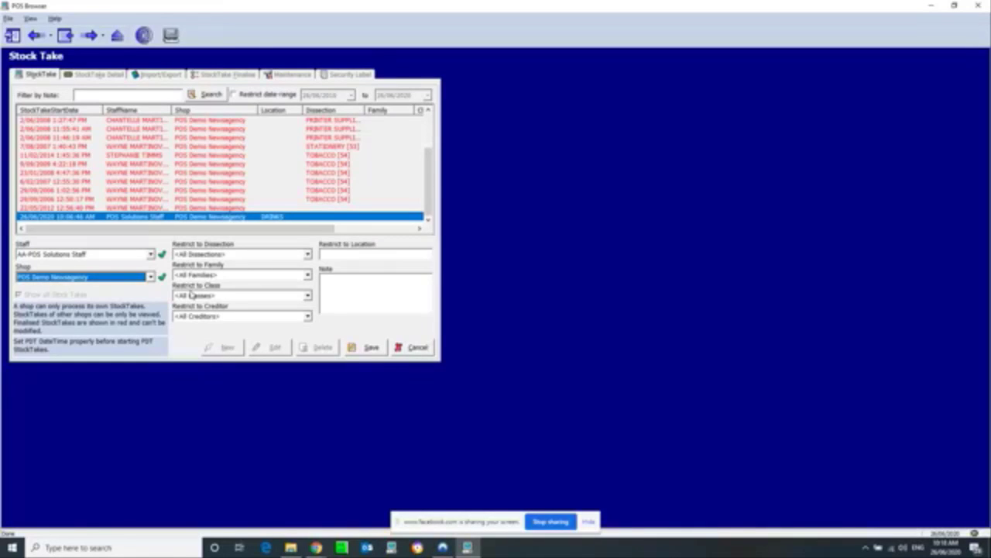
click(372, 347)
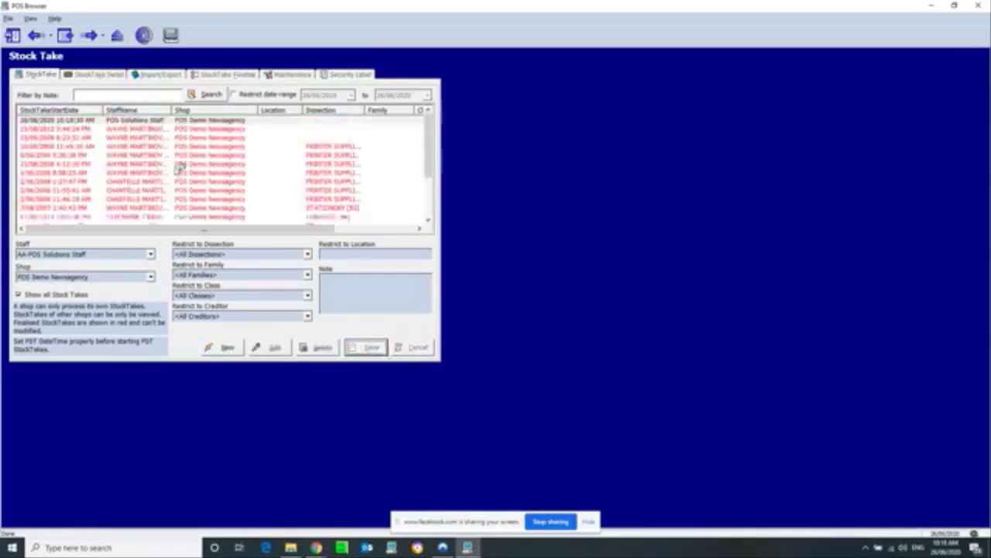
click(82, 73)
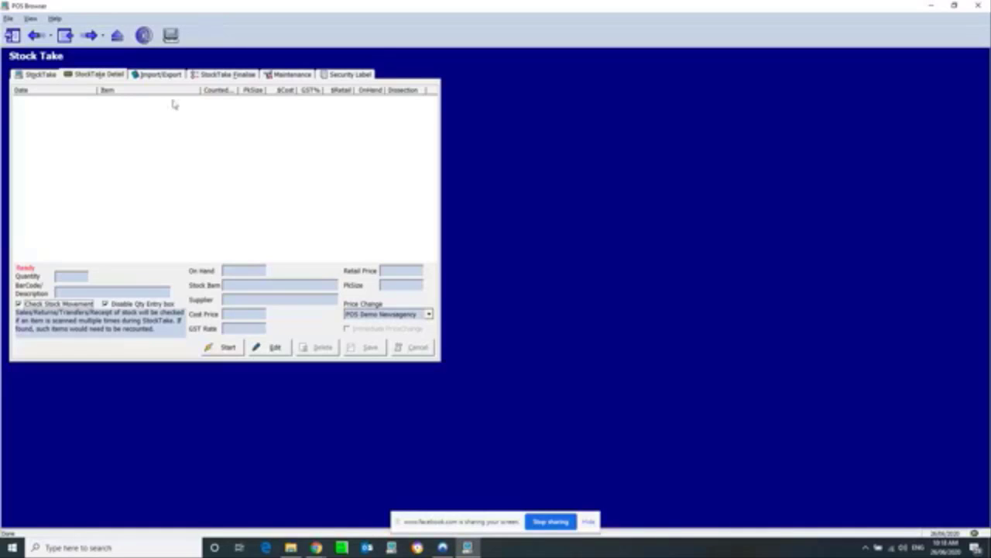
Step: On the StockTake Finalise tab, tick and untick Include Non Scanned Items, leaving it off
click(219, 74)
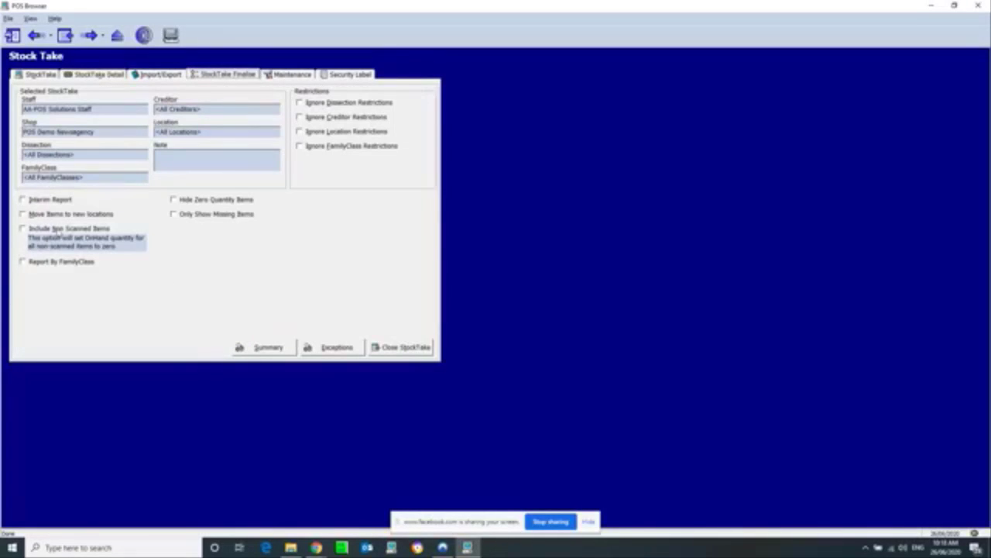
click(60, 232)
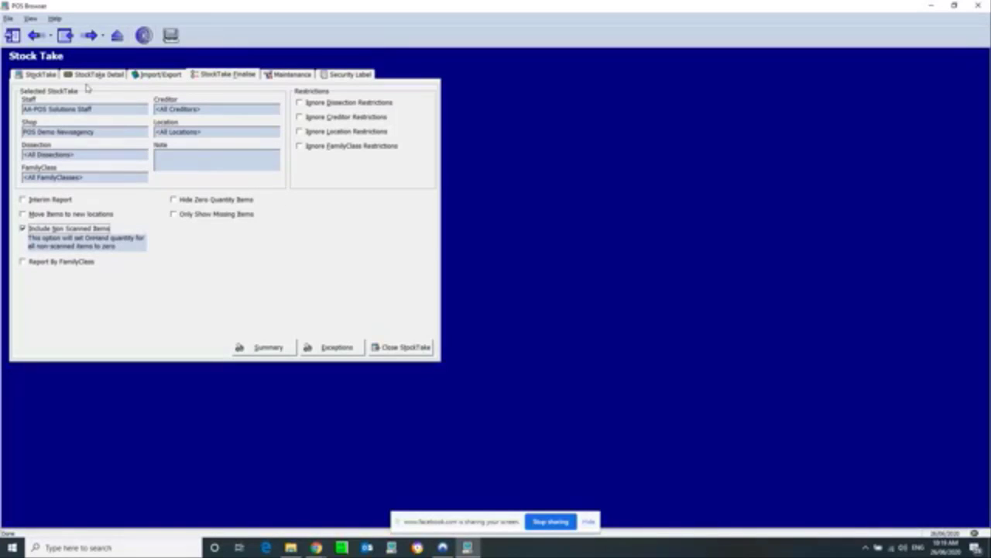
click(23, 229)
click(55, 239)
Step: Return to the StockTake Detail tab showing no counted items yet
click(116, 74)
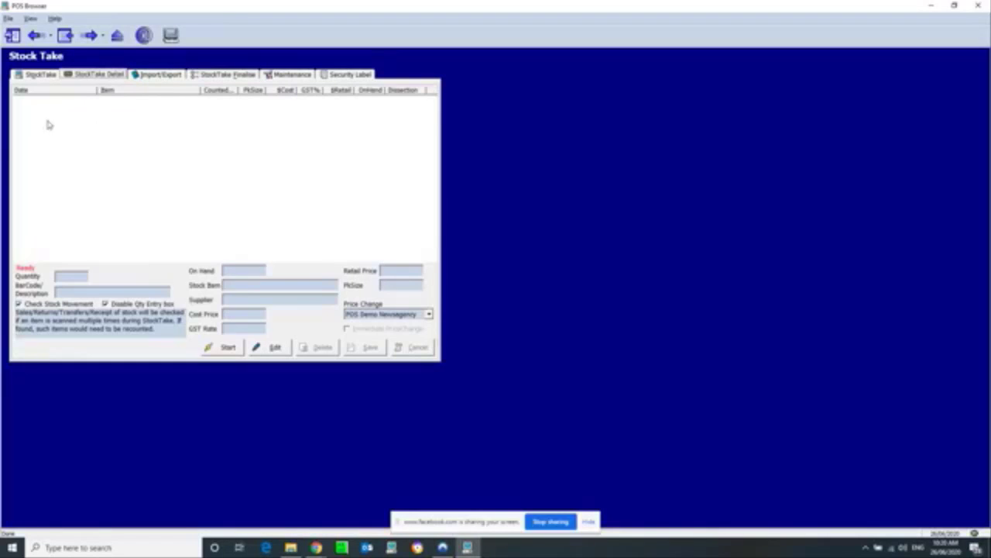